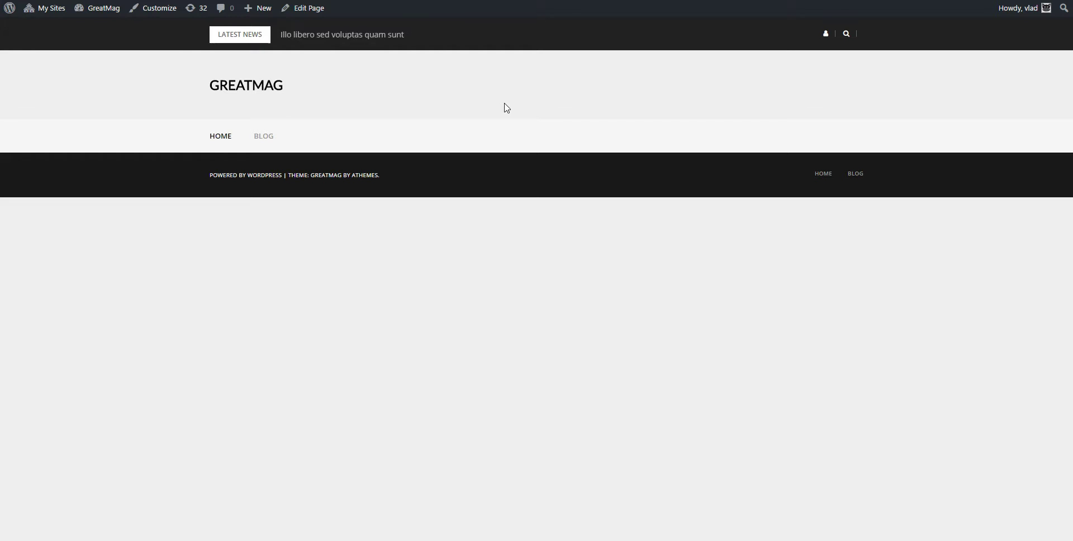
- Open the Homepage in Page Builder and insert a one-column row
{"action": "left_click", "coordinate": [314, 10]}
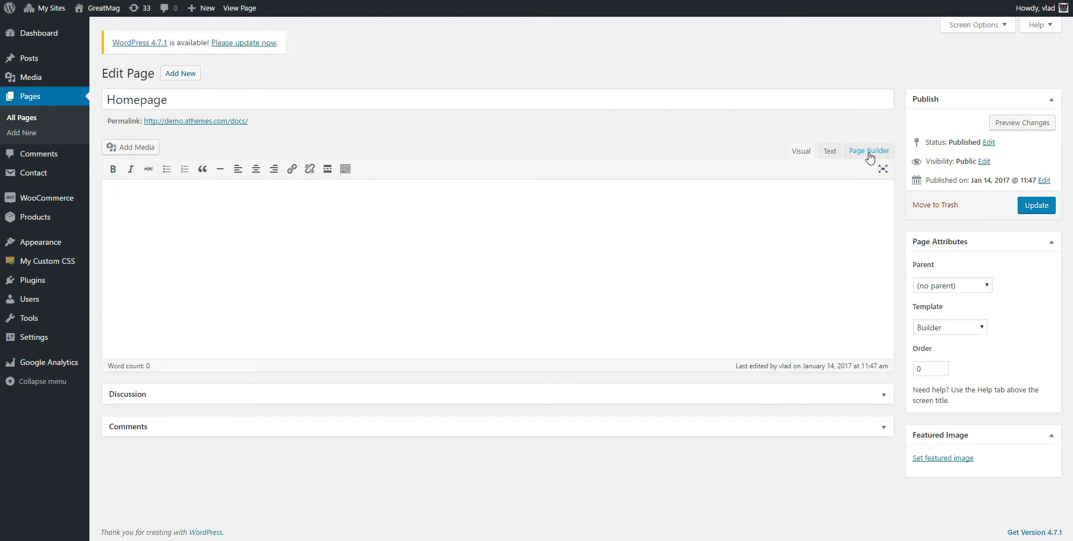
{"action": "left_click", "coordinate": [869, 152]}
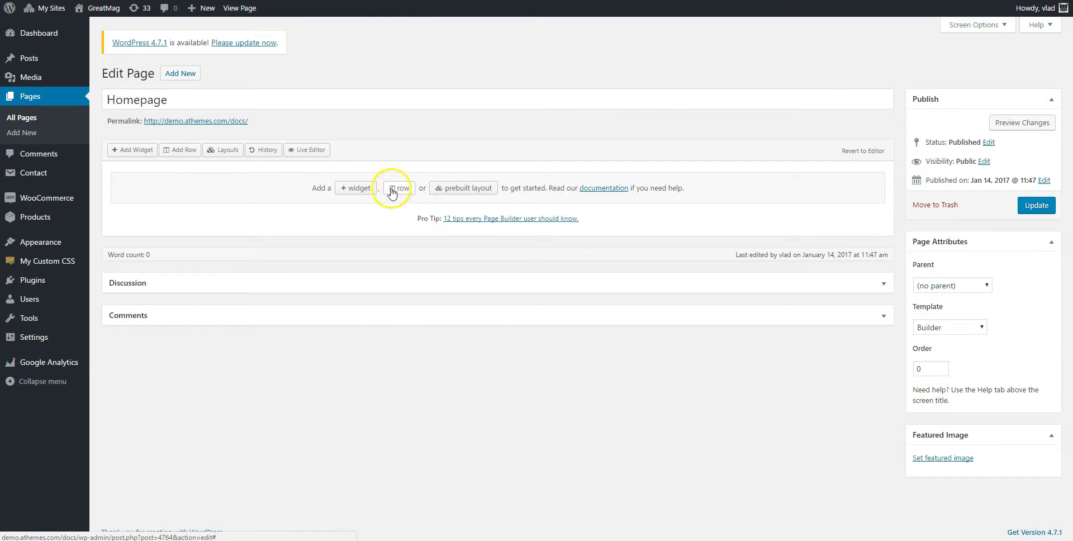
{"action": "left_click", "coordinate": [403, 190]}
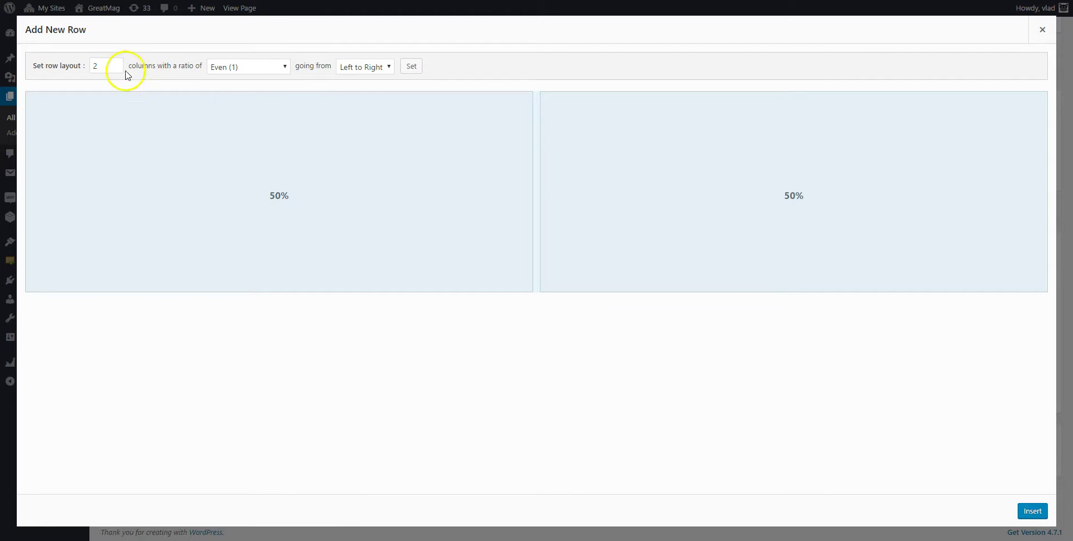
{"action": "left_click", "coordinate": [115, 68]}
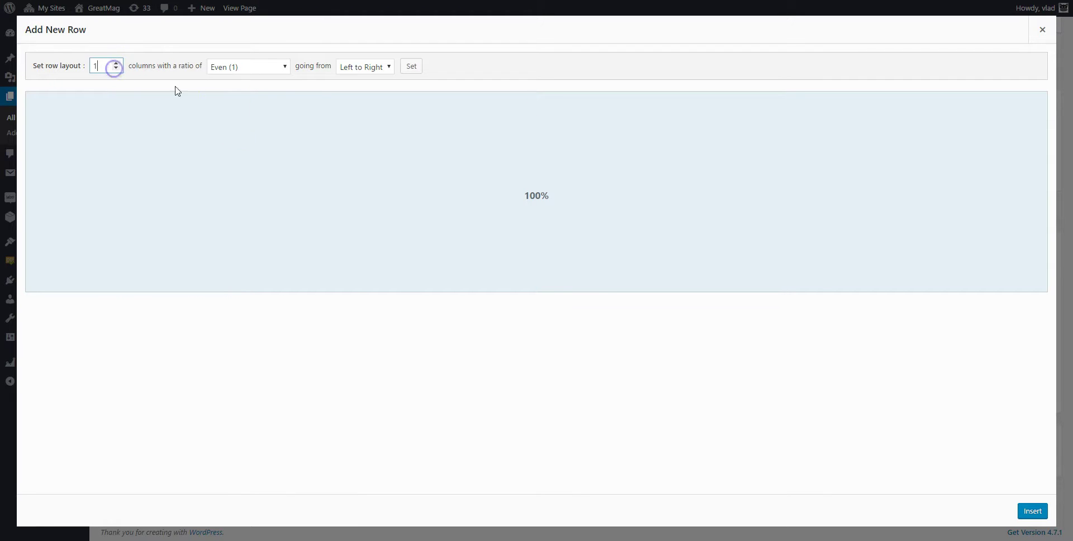
{"action": "left_click", "coordinate": [1032, 512]}
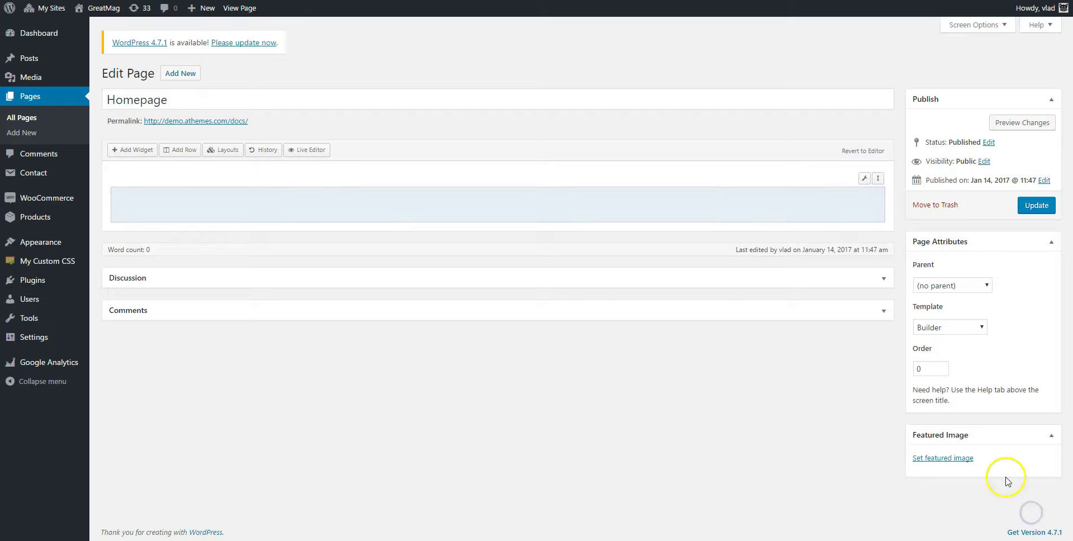
- Add the GreatMag: Featured Posts (A) widget to the row and update the Homepage
{"action": "left_click", "coordinate": [178, 210]}
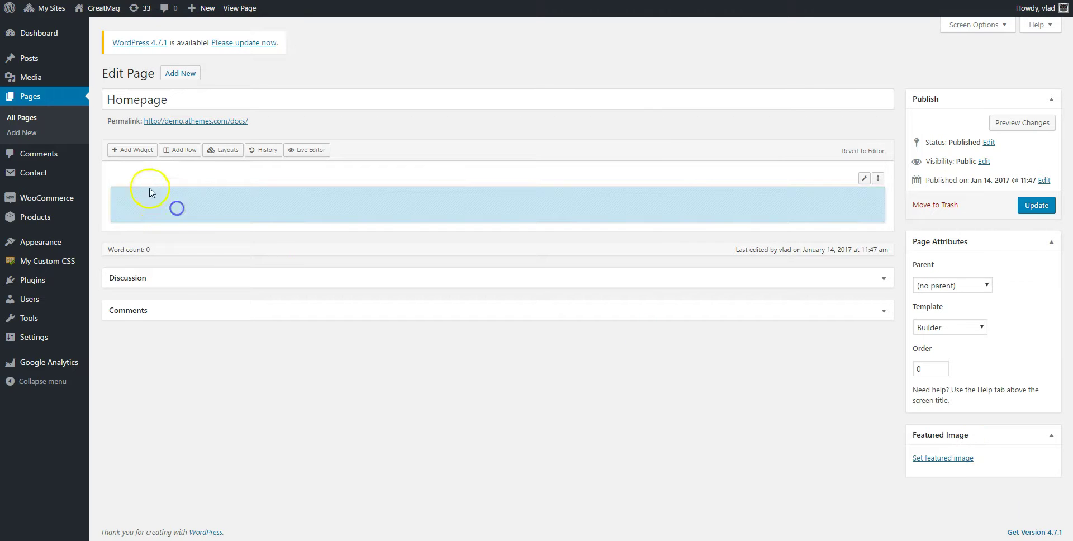
{"action": "left_click", "coordinate": [131, 154]}
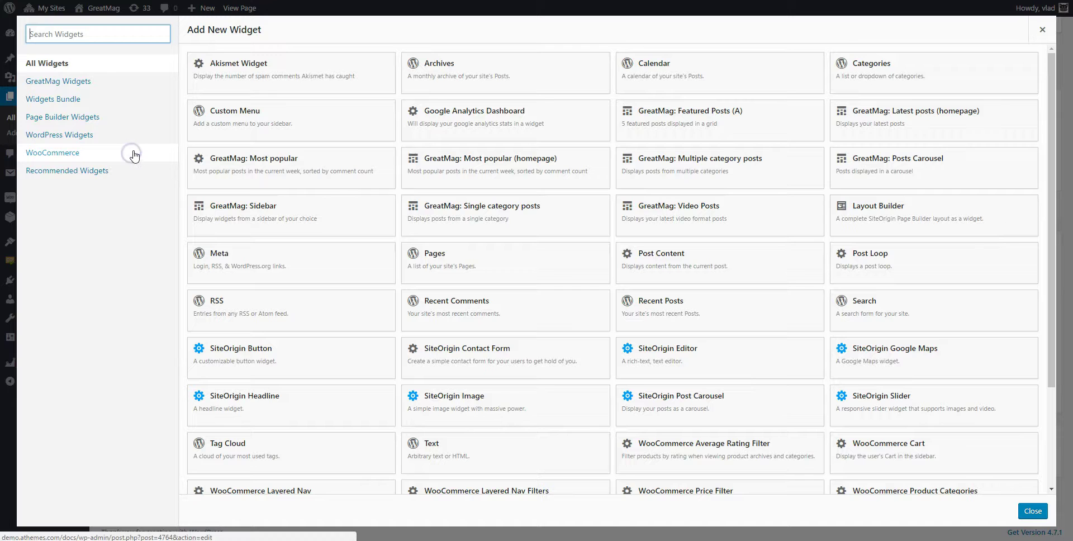
{"action": "left_click", "coordinate": [76, 83]}
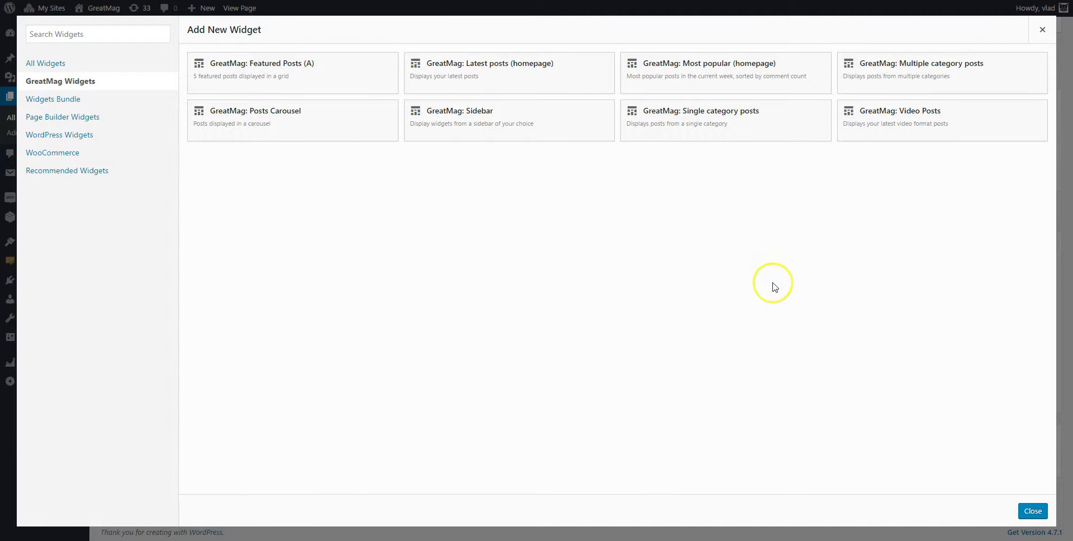
{"action": "left_click", "coordinate": [317, 78]}
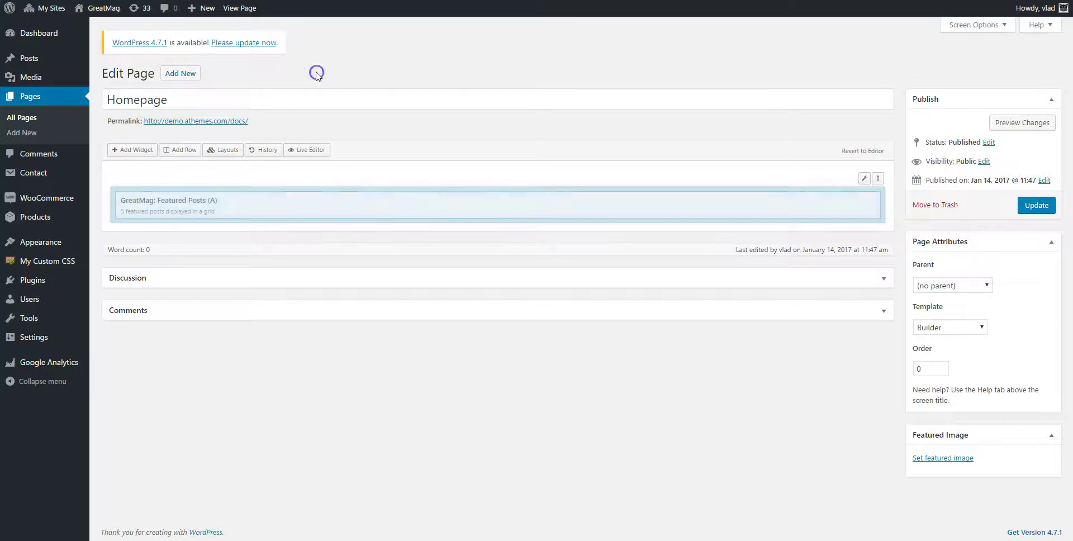
{"action": "left_click", "coordinate": [1031, 207]}
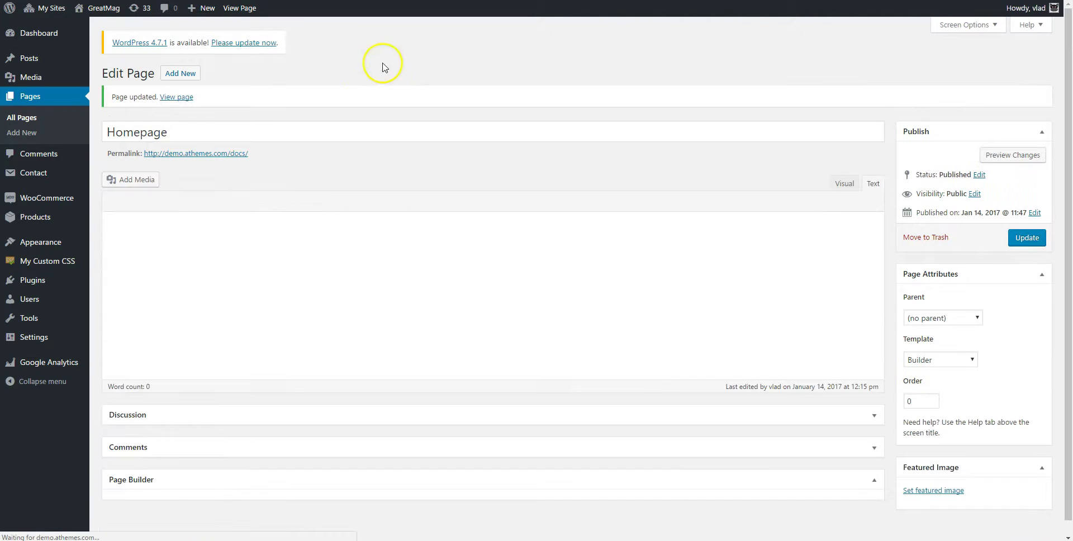
{"action": "right_click", "coordinate": [178, 97]}
{"action": "left_click", "coordinate": [209, 104]}
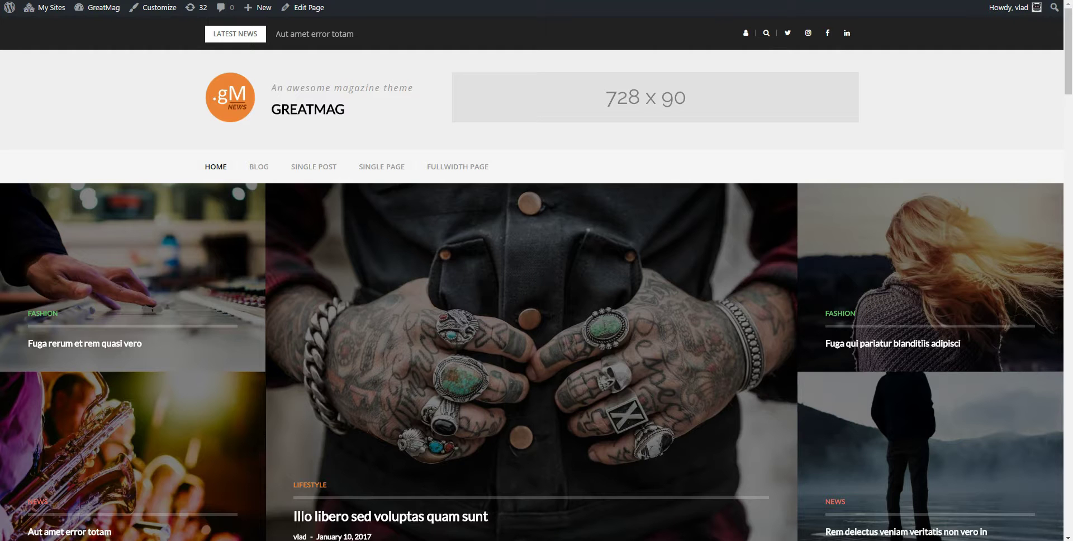
{"action": "scroll", "coordinate": [122, 327], "scroll_direction": "down", "scroll_amount": 3}
{"action": "scroll", "coordinate": [342, 237], "scroll_direction": "up", "scroll_amount": 3}
{"action": "scroll", "coordinate": [343, 239], "scroll_direction": "up", "scroll_amount": 1}
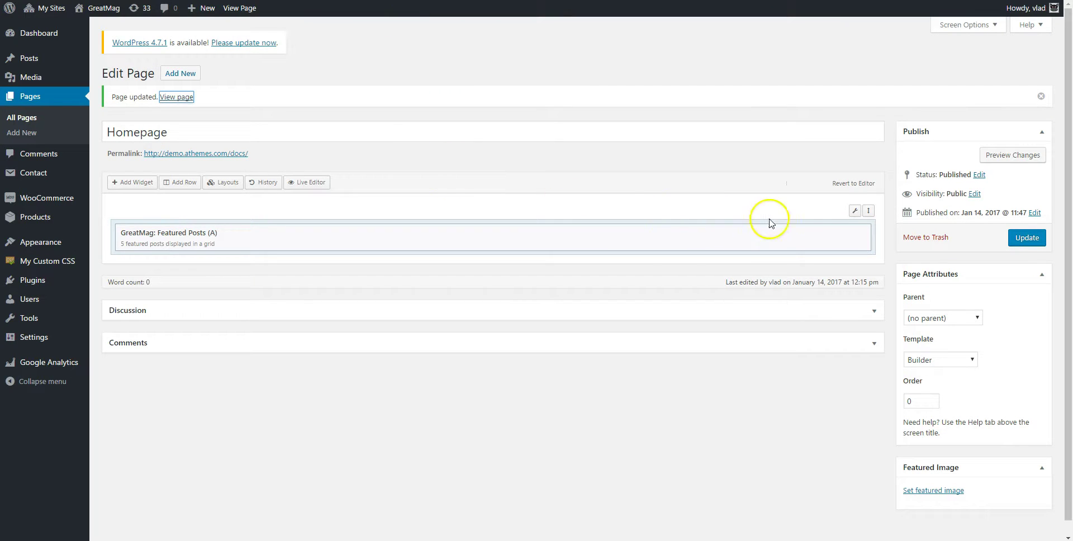
- Set the featured posts row to Full Width Stretched with top and bottom padding of 0
{"action": "mouse_move", "coordinate": [854, 211]}
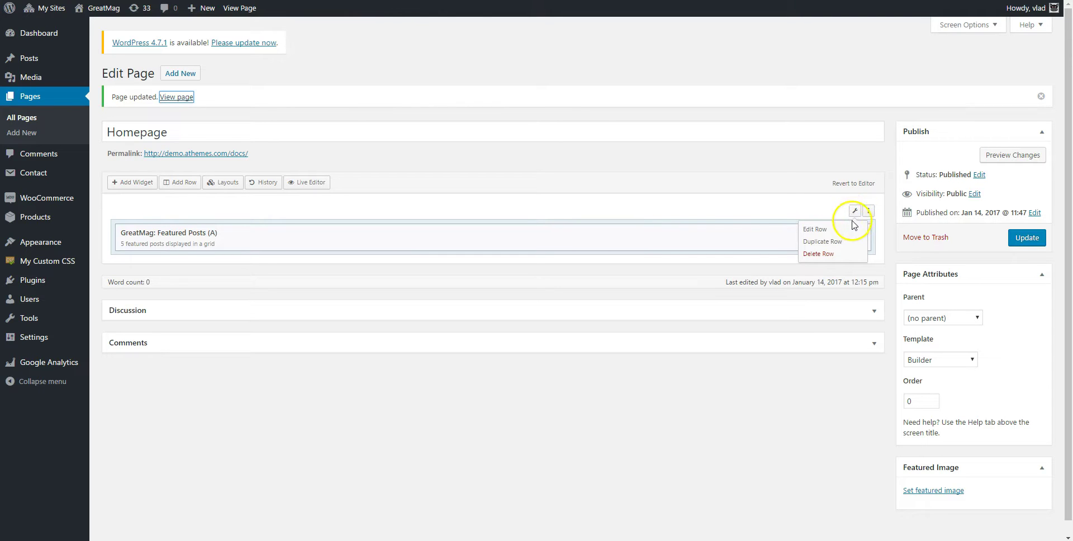
{"action": "left_click", "coordinate": [827, 229]}
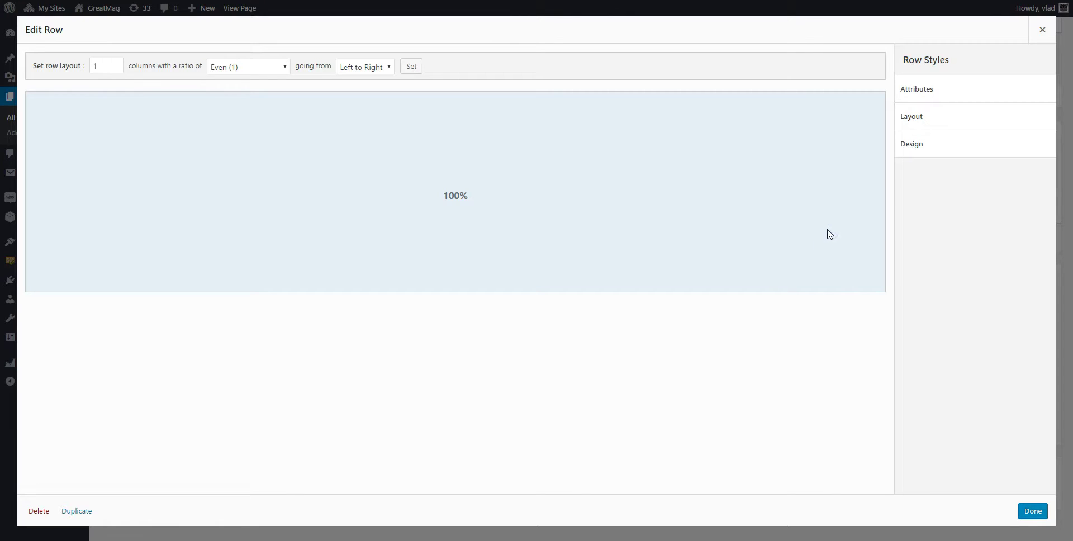
{"action": "left_click", "coordinate": [943, 119]}
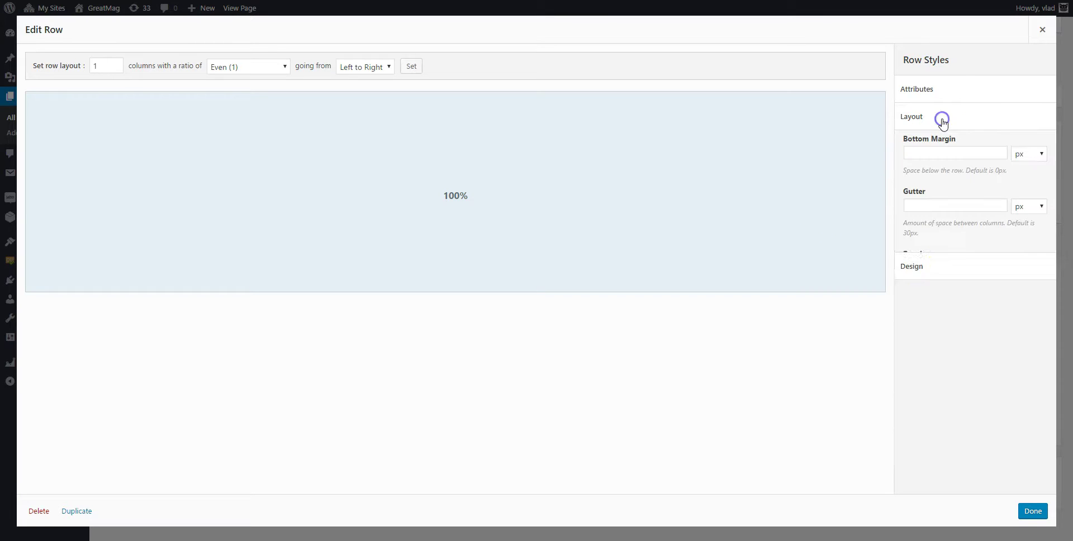
{"action": "left_click", "coordinate": [943, 274]}
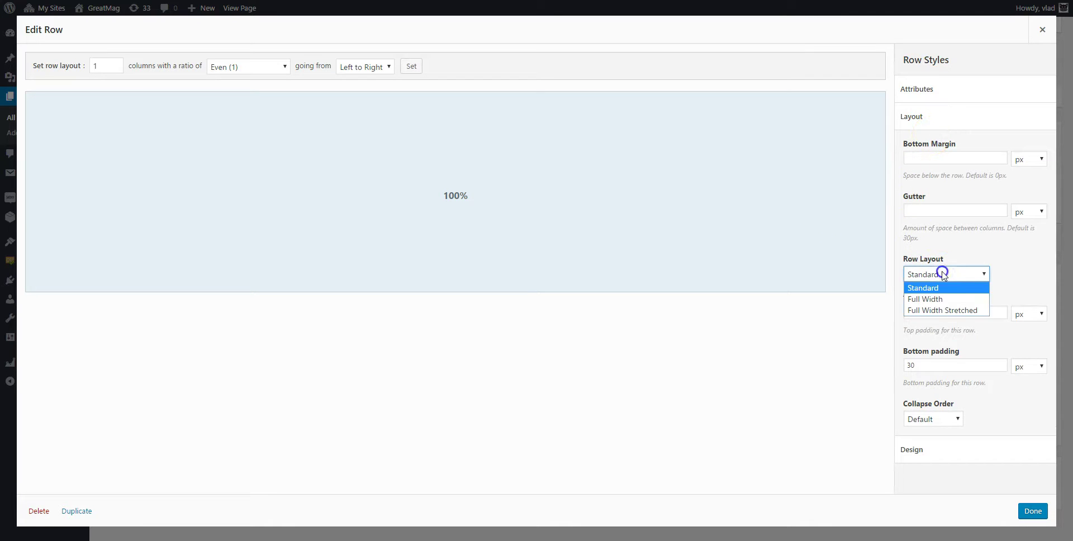
{"action": "left_click", "coordinate": [954, 309]}
{"action": "double_click", "coordinate": [955, 313]}
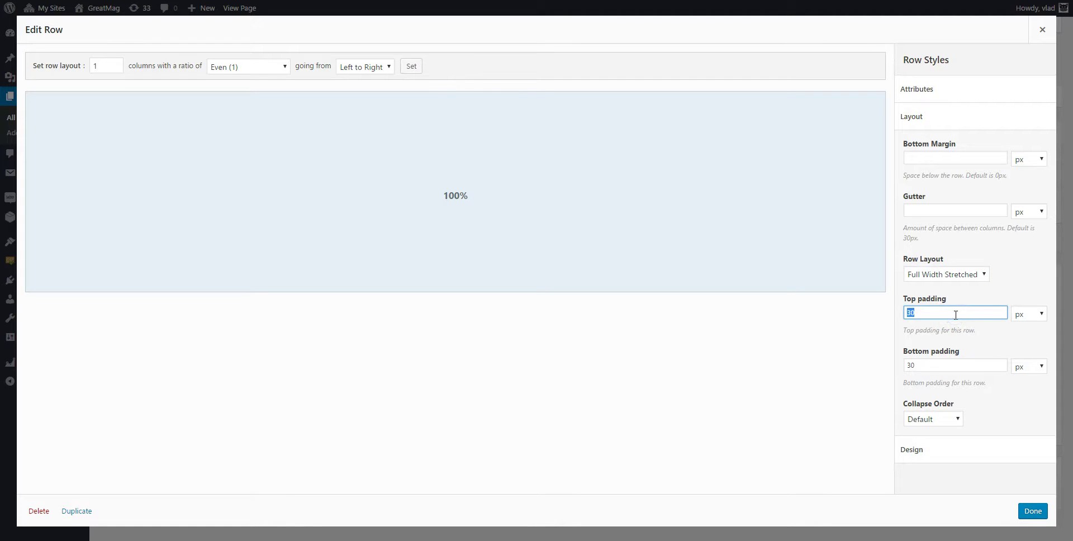
{"action": "type", "text": "0"}
{"action": "double_click", "coordinate": [928, 366]}
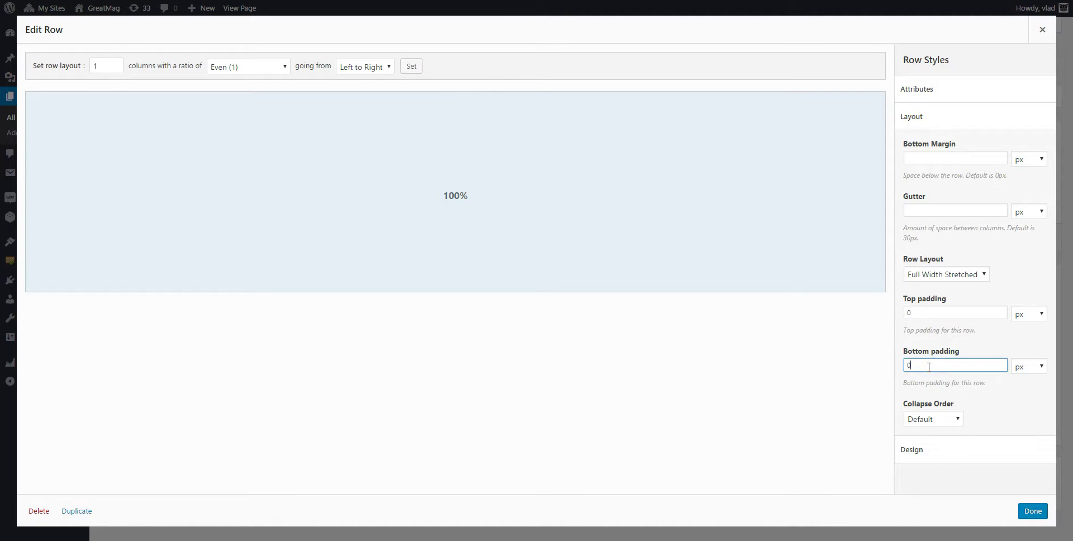
{"action": "type", "text": "0"}
{"action": "left_click", "coordinate": [1033, 510]}
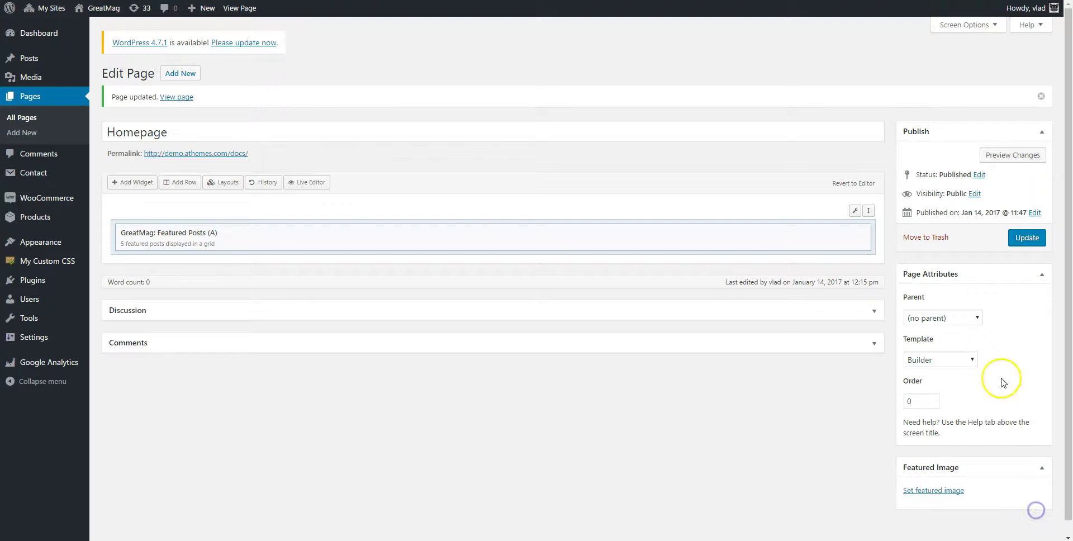
- Update the Homepage and check the edge-to-edge featured grid on the live page
{"action": "left_click", "coordinate": [1028, 238]}
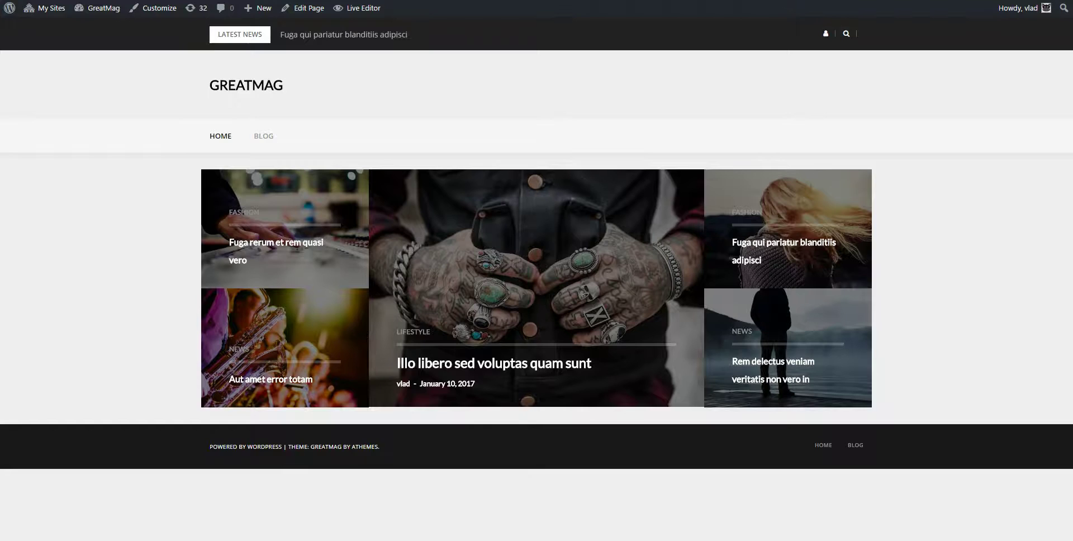
{"action": "scroll", "coordinate": [123, 157], "scroll_direction": "down", "scroll_amount": 1}
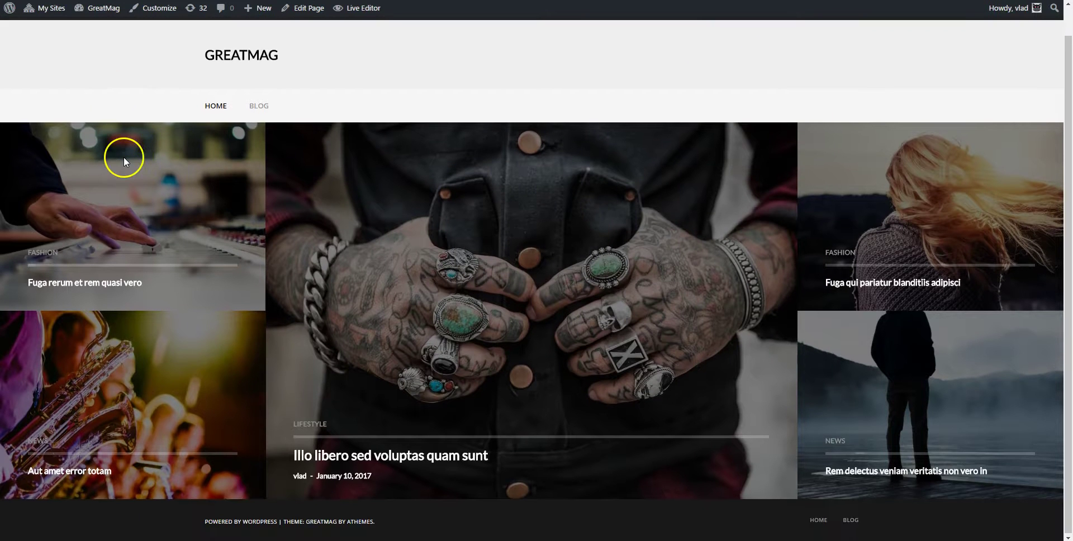
{"action": "scroll", "coordinate": [646, 344], "scroll_direction": "up", "scroll_amount": 1}
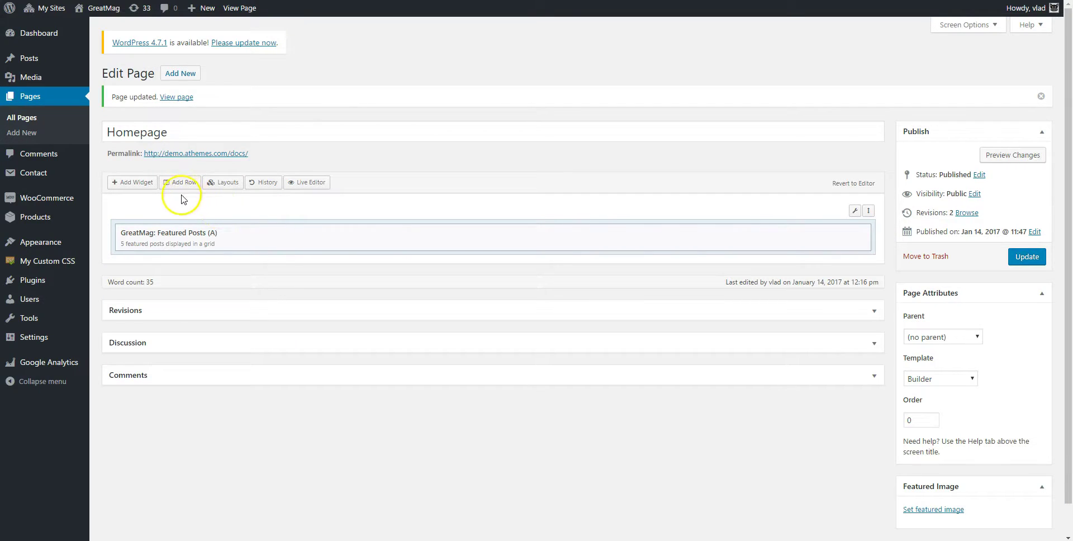
- Insert a one-column row with the GreatMag: Posts Carousel widget, update, and view the page
{"action": "left_click", "coordinate": [177, 185]}
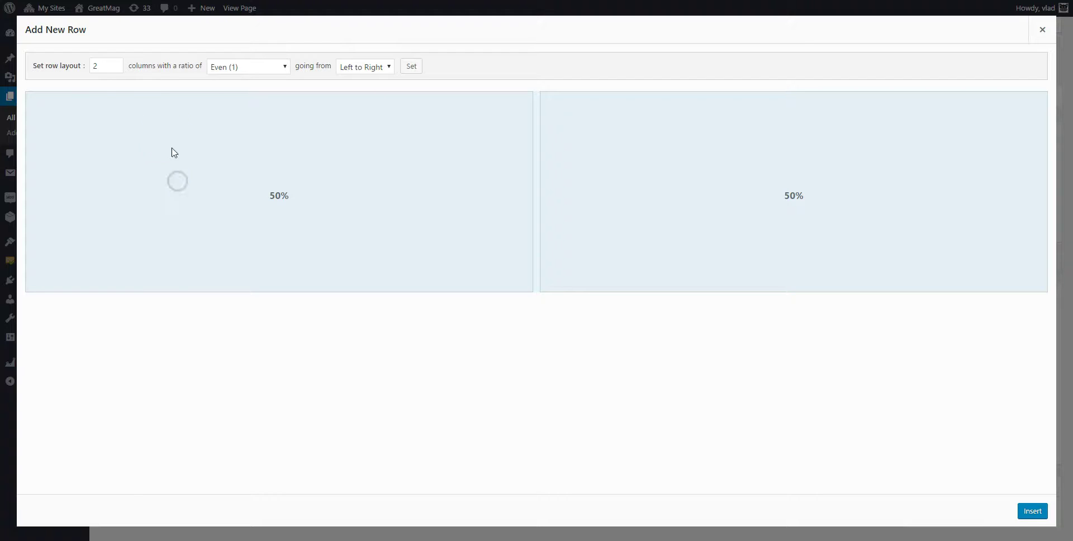
{"action": "left_click", "coordinate": [115, 68]}
{"action": "left_click", "coordinate": [1032, 511]}
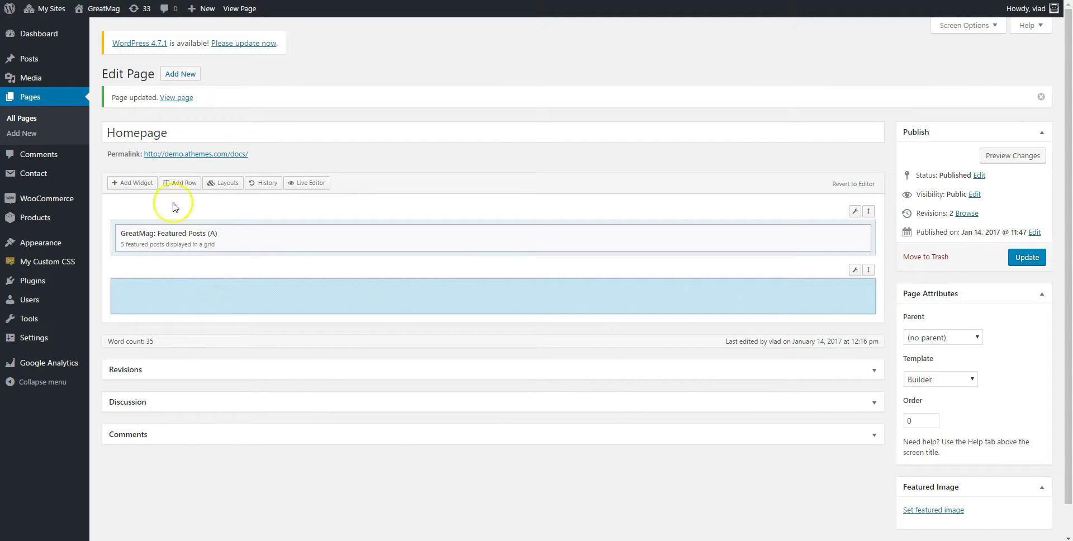
{"action": "left_click", "coordinate": [144, 185]}
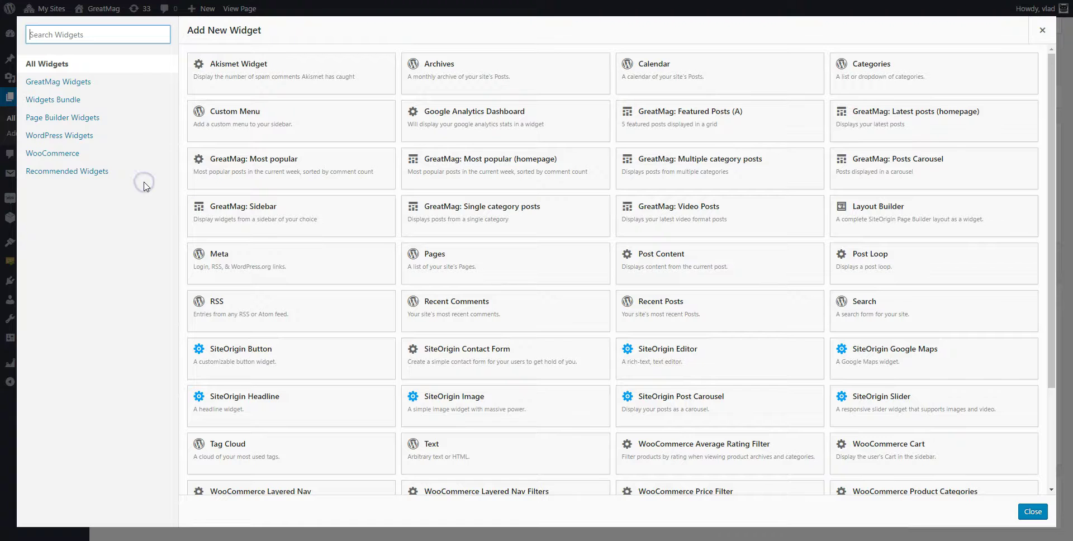
{"action": "left_click", "coordinate": [113, 84]}
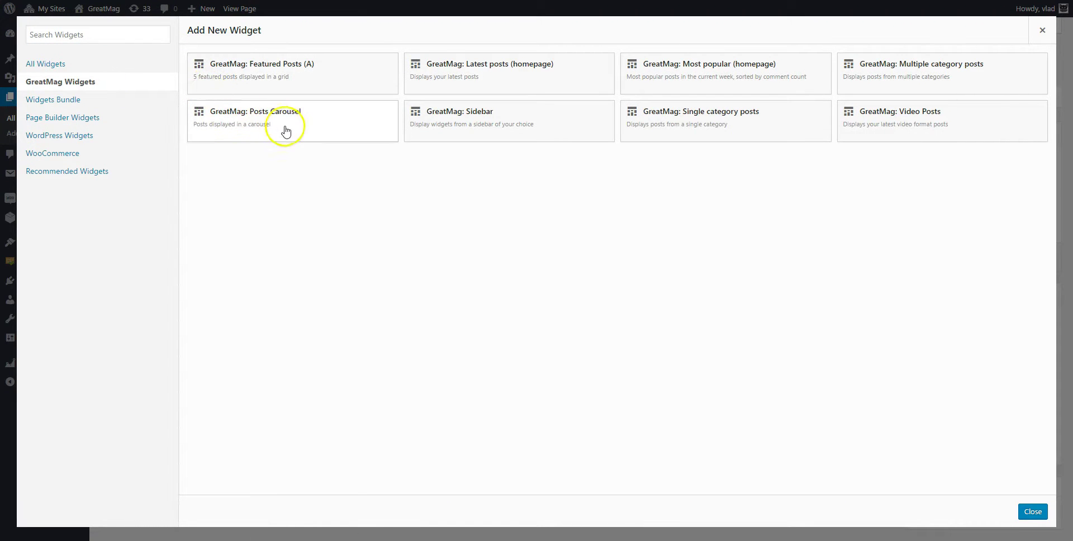
{"action": "left_click", "coordinate": [305, 122]}
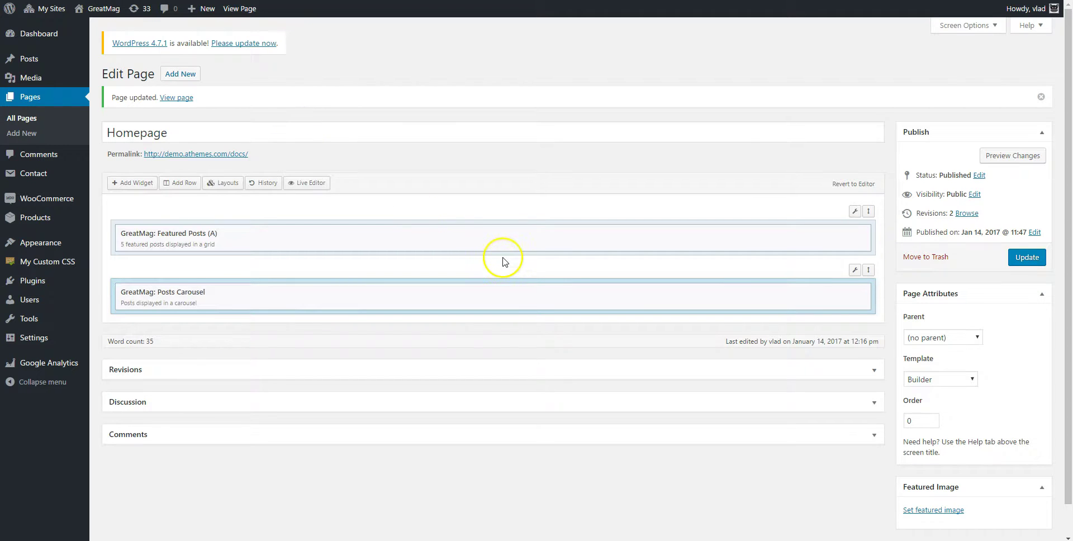
{"action": "left_click", "coordinate": [1028, 259]}
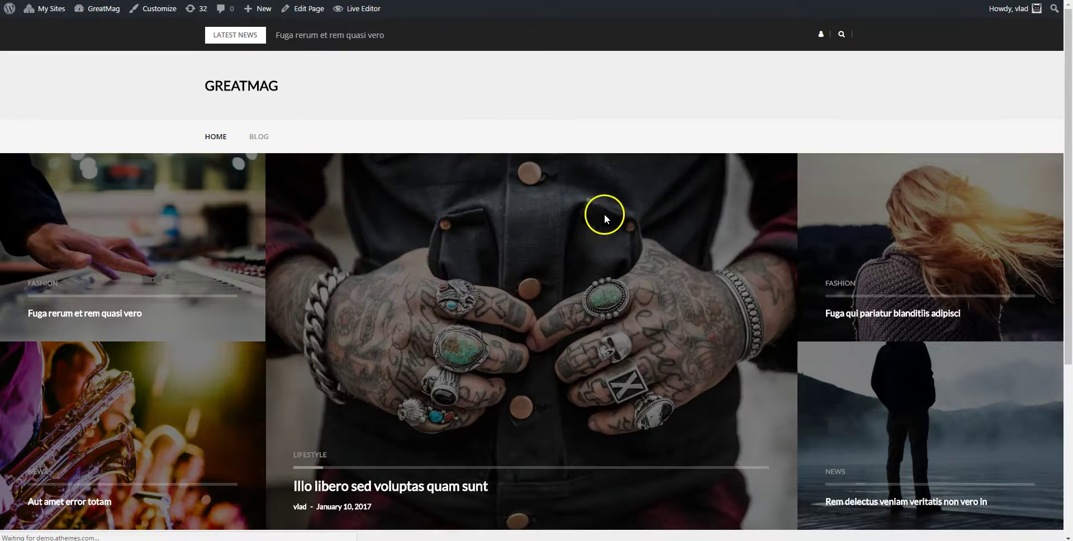
{"action": "scroll", "coordinate": [604, 218], "scroll_direction": "down", "scroll_amount": 5}
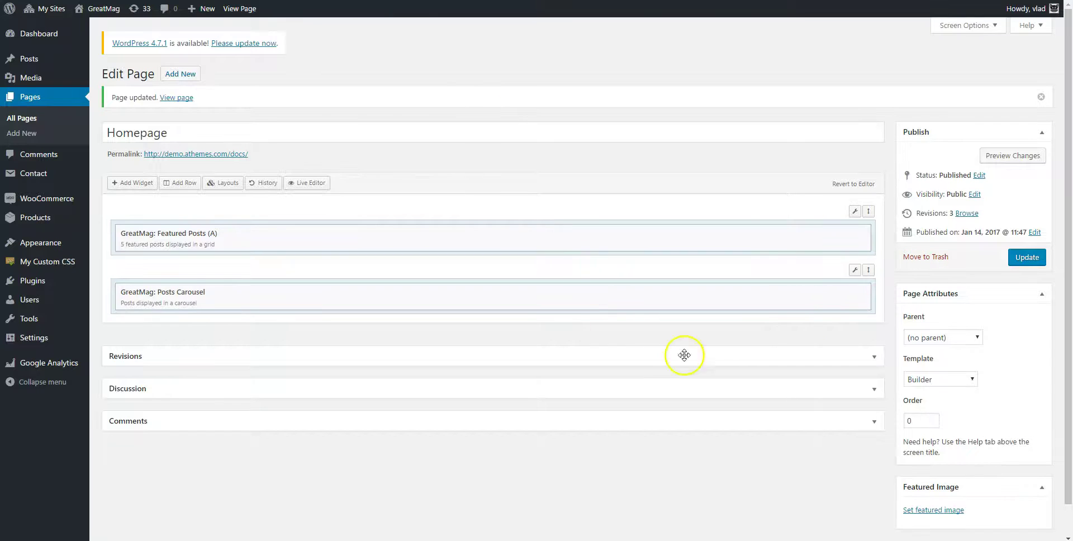
- Set the carousel row's top and bottom padding to 100px, update, and reload the homepage
{"action": "mouse_move", "coordinate": [856, 271]}
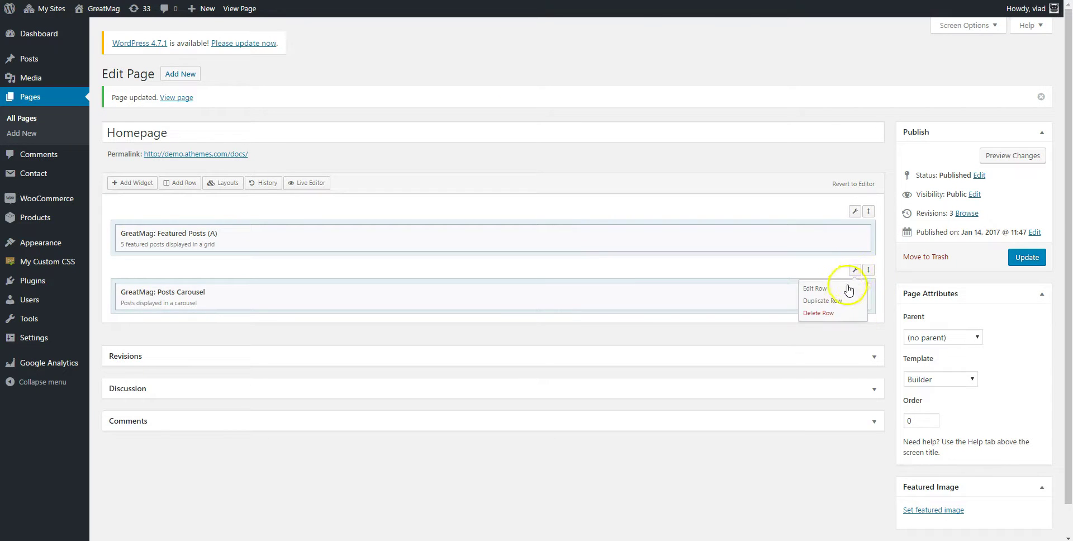
{"action": "left_click", "coordinate": [848, 290]}
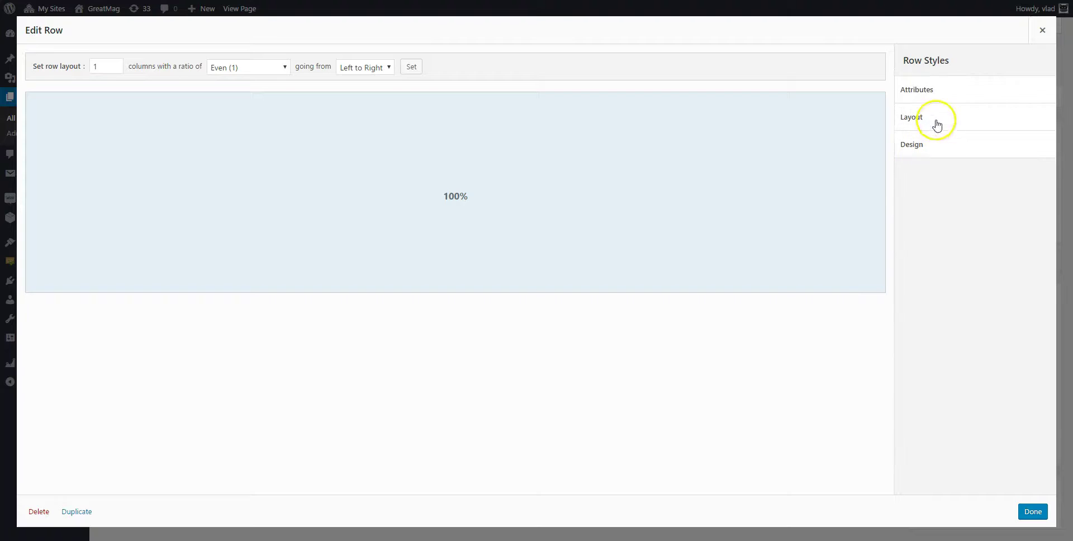
{"action": "left_click", "coordinate": [937, 124]}
{"action": "double_click", "coordinate": [924, 311]}
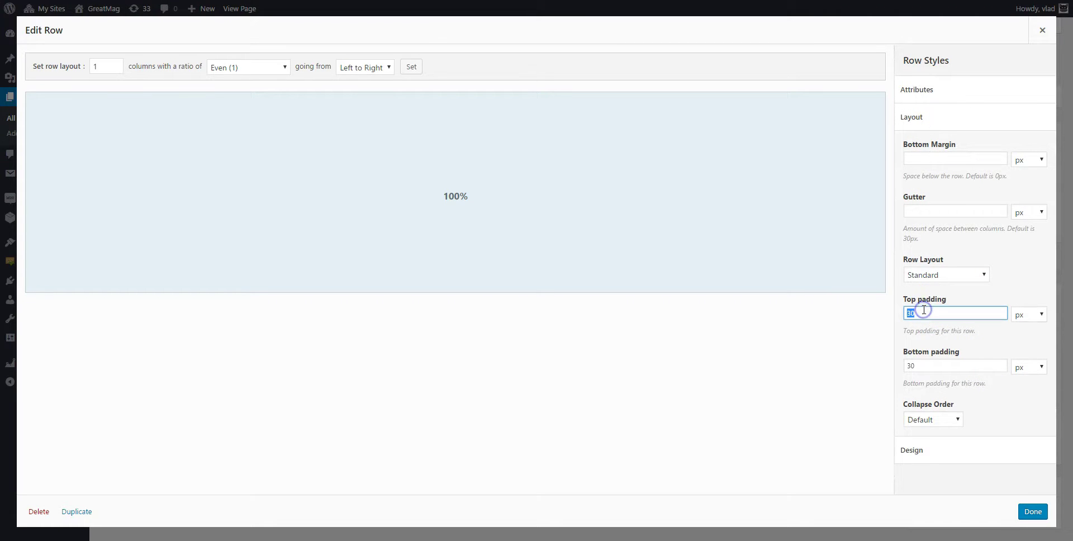
{"action": "double_click", "coordinate": [932, 361]}
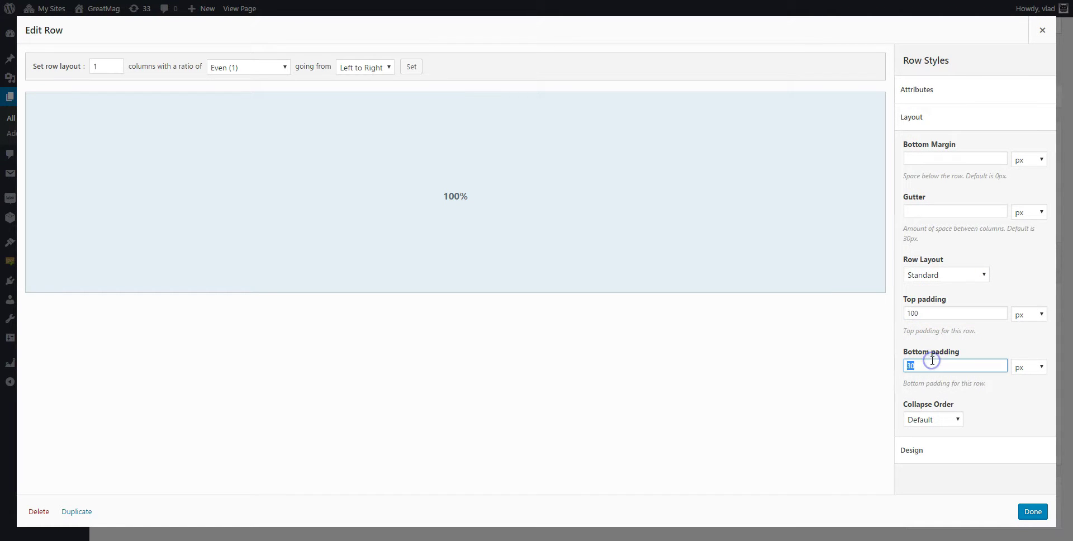
{"action": "left_click", "coordinate": [1033, 512]}
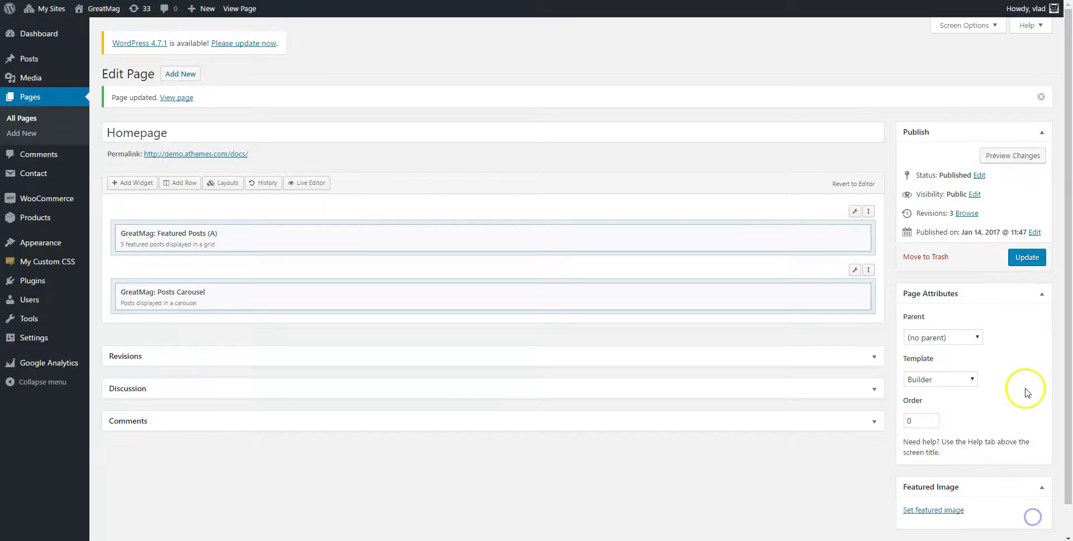
{"action": "left_click", "coordinate": [1027, 258]}
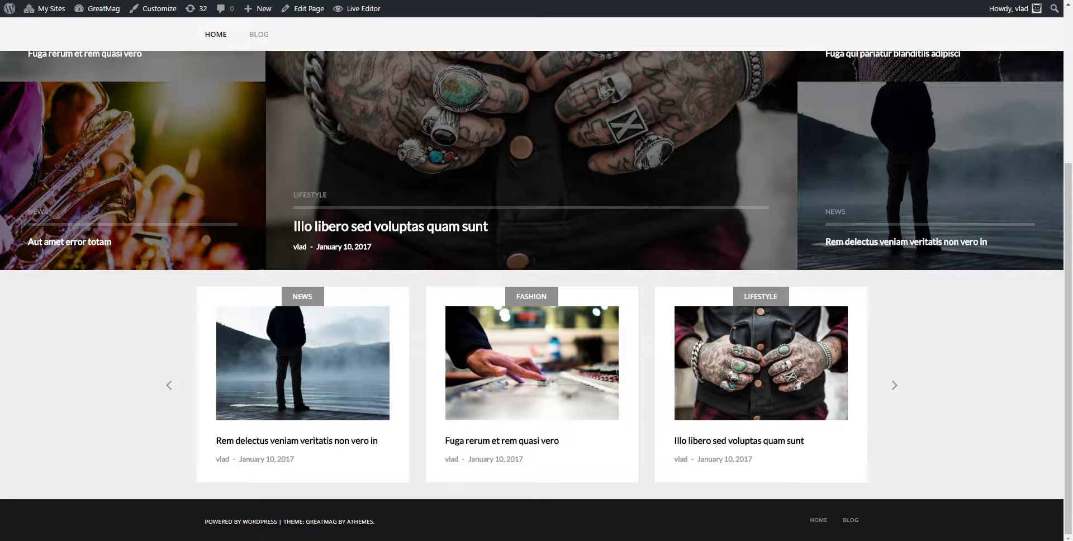
{"action": "key", "text": "F5"}
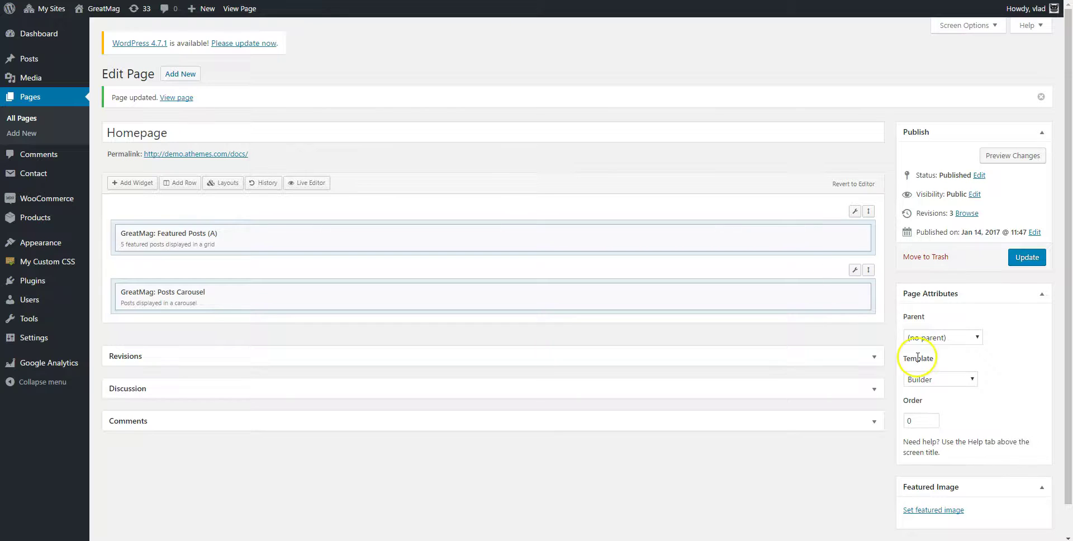
- Set the carousel row's background colour to yellow #e2f237, update, and view the site
{"action": "mouse_move", "coordinate": [855, 270]}
{"action": "left_click", "coordinate": [833, 289]}
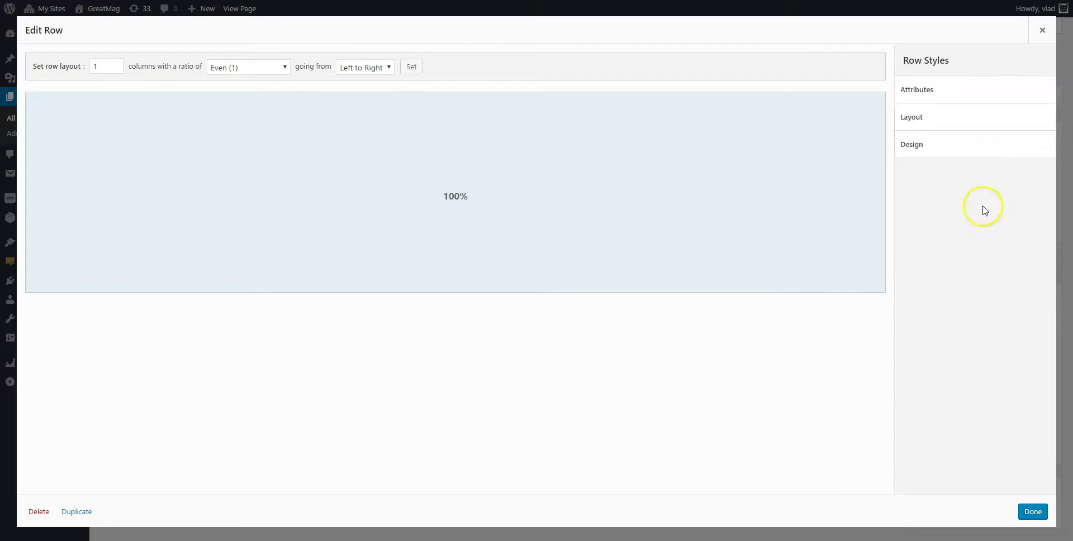
{"action": "left_click", "coordinate": [958, 146]}
{"action": "left_click", "coordinate": [950, 185]}
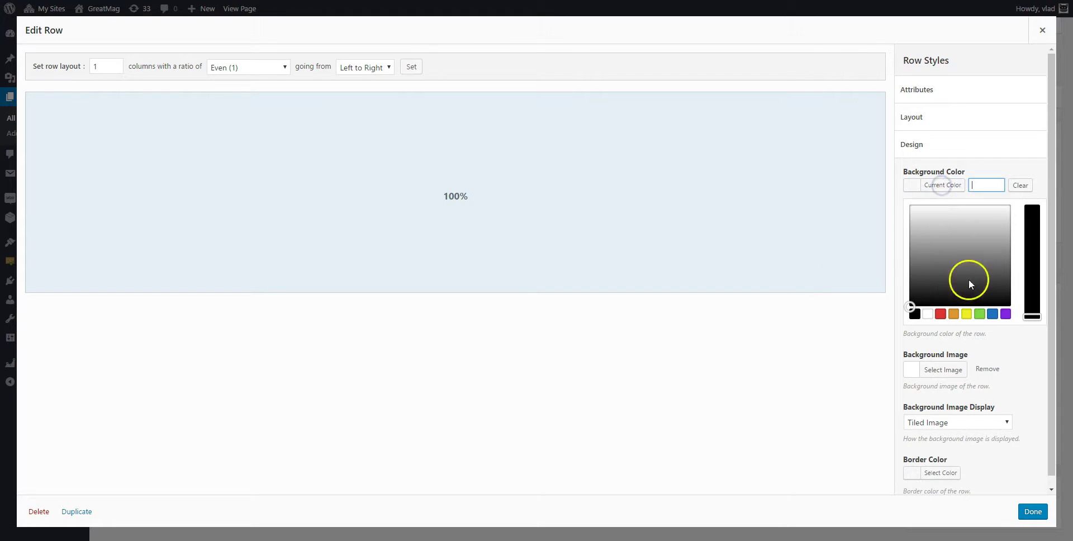
{"action": "left_click", "coordinate": [942, 313]}
{"action": "mouse_move", "coordinate": [914, 213]}
{"action": "left_mouse_down"}
{"action": "mouse_move", "coordinate": [907, 205]}
{"action": "mouse_move", "coordinate": [926, 210]}
{"action": "left_mouse_up"}
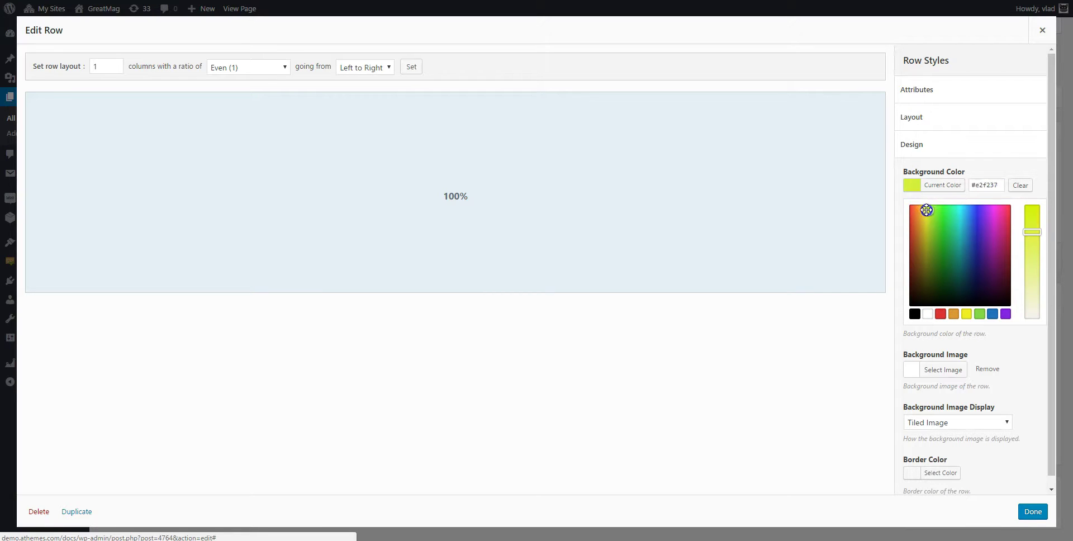
{"action": "left_click", "coordinate": [1032, 511]}
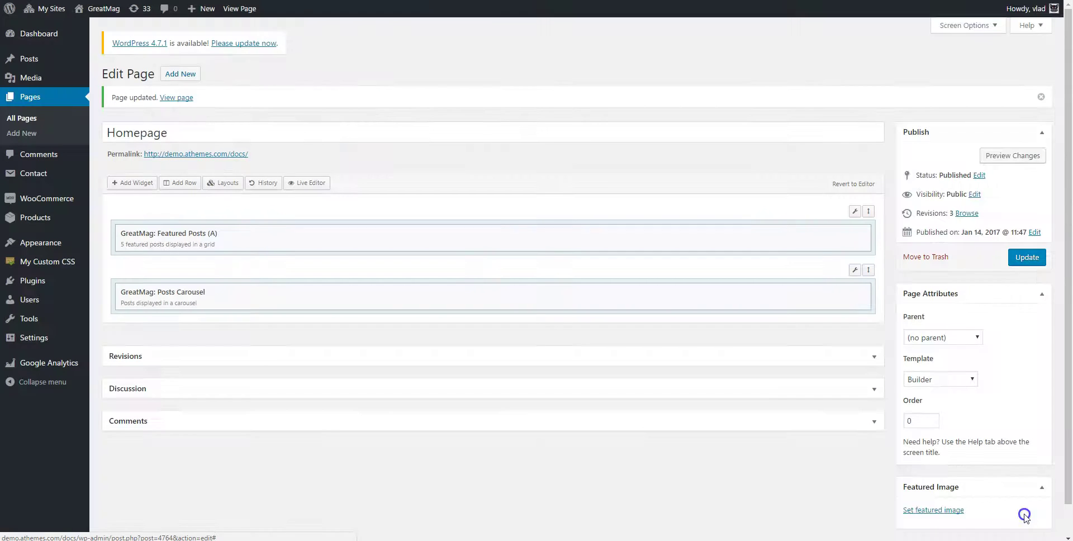
{"action": "left_click", "coordinate": [1027, 257]}
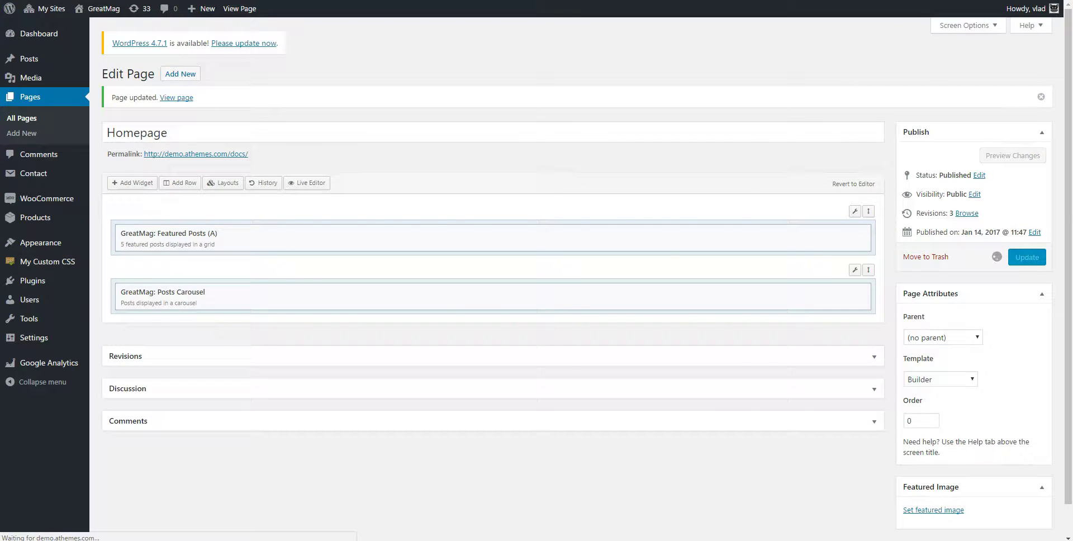
{"action": "left_click", "coordinate": [934, 347]}
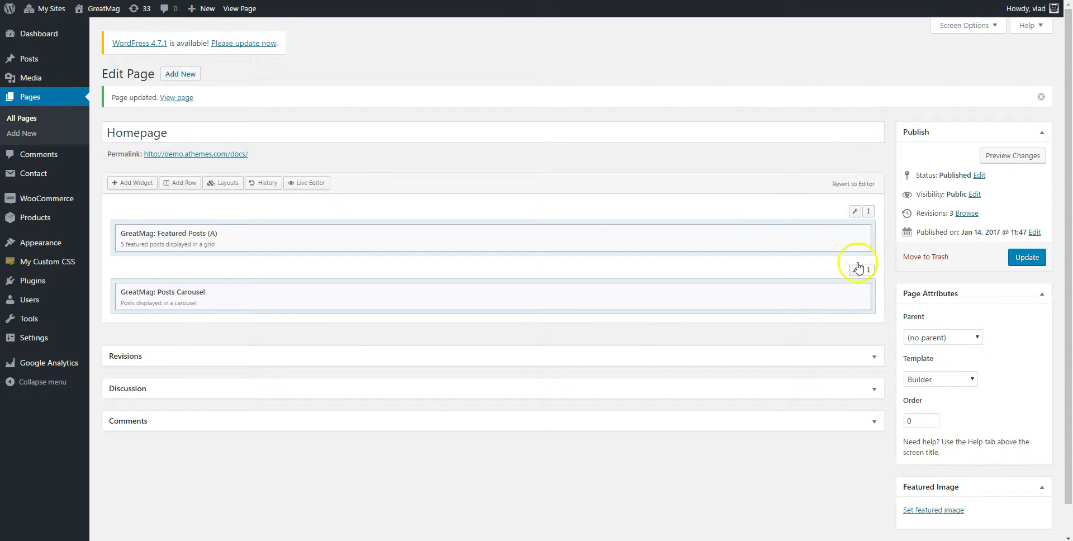
- Change the carousel row's layout to Full Width, update, and reload the front page
{"action": "mouse_move", "coordinate": [854, 271]}
{"action": "left_click", "coordinate": [843, 289]}
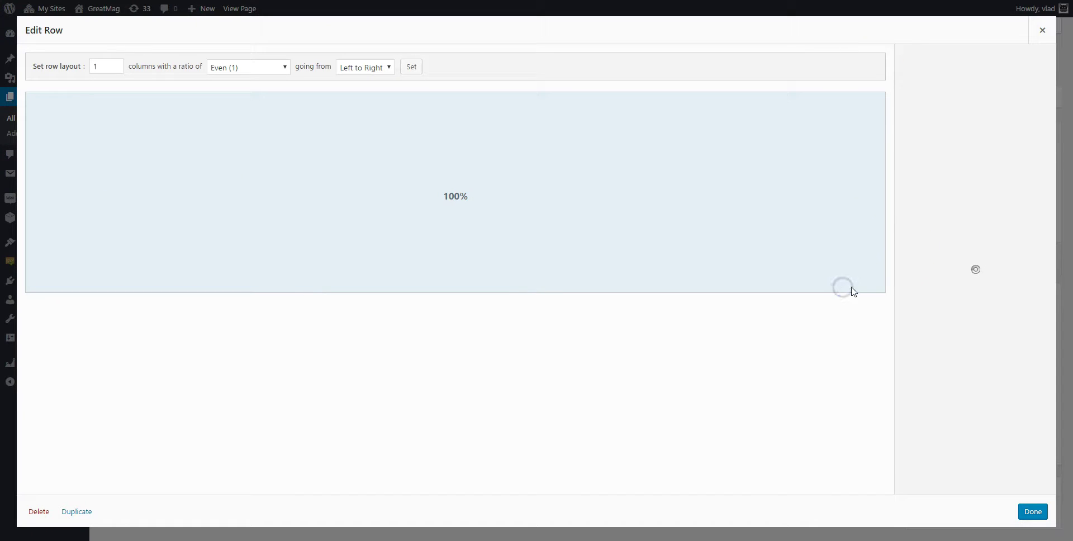
{"action": "left_click", "coordinate": [961, 119]}
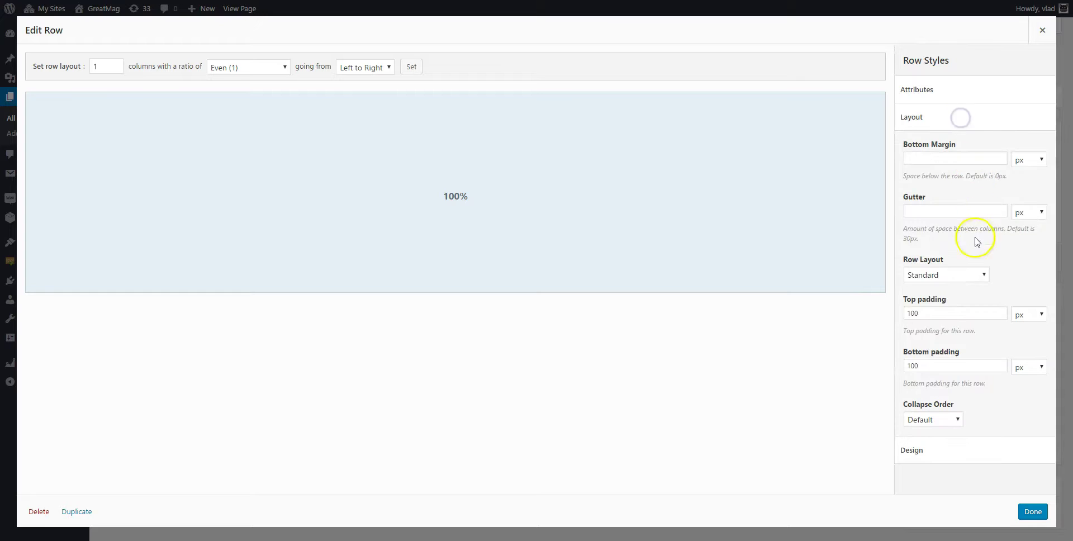
{"action": "left_click", "coordinate": [961, 273]}
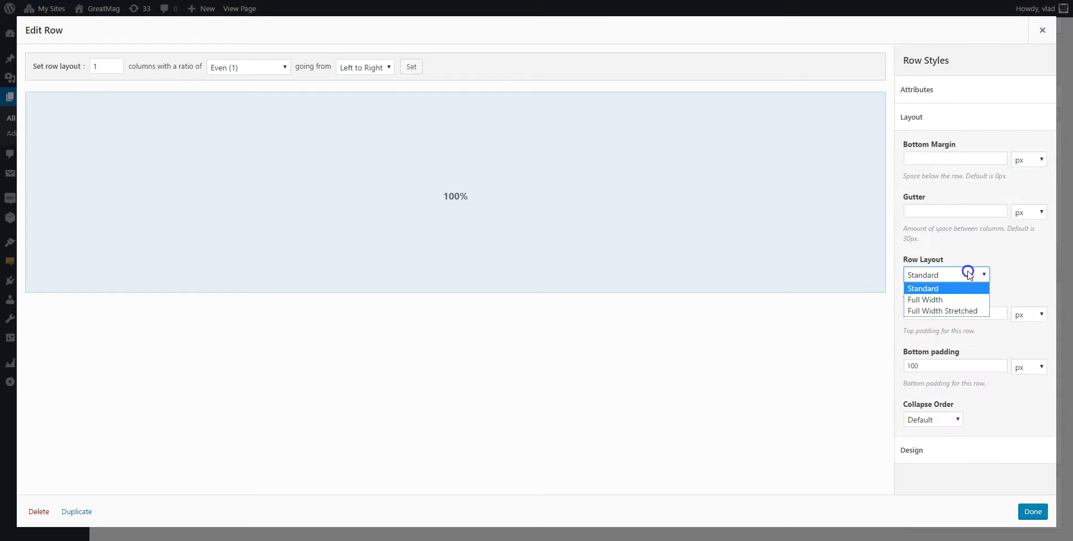
{"action": "left_click", "coordinate": [939, 300]}
{"action": "left_click", "coordinate": [1031, 511]}
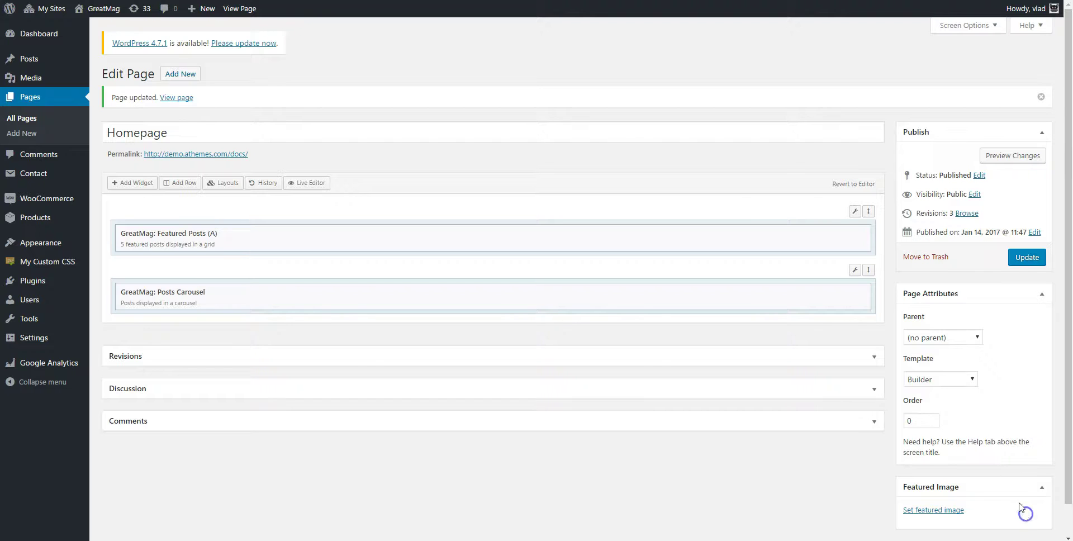
{"action": "left_click", "coordinate": [1031, 258]}
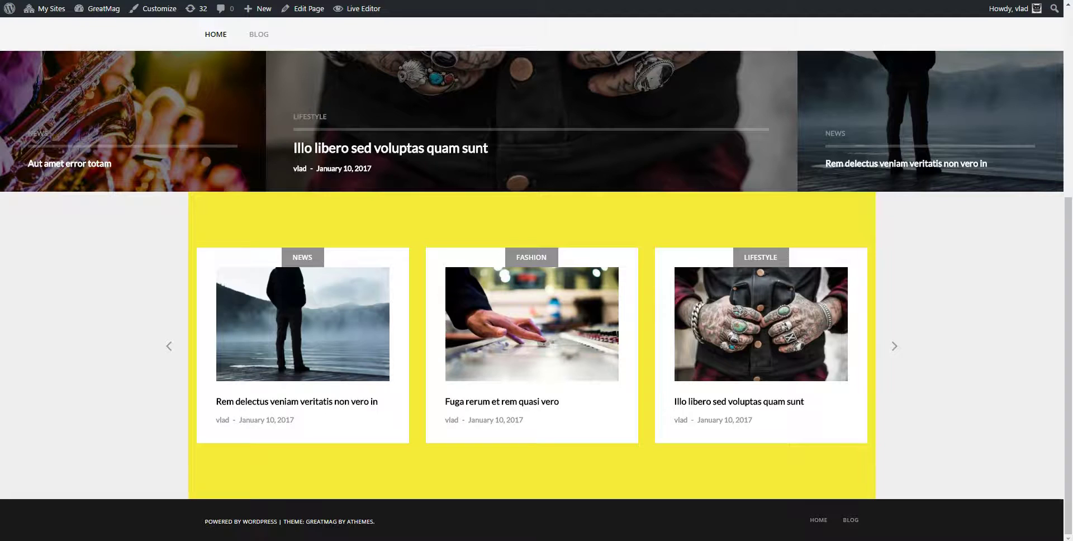
{"action": "key", "text": "F5"}
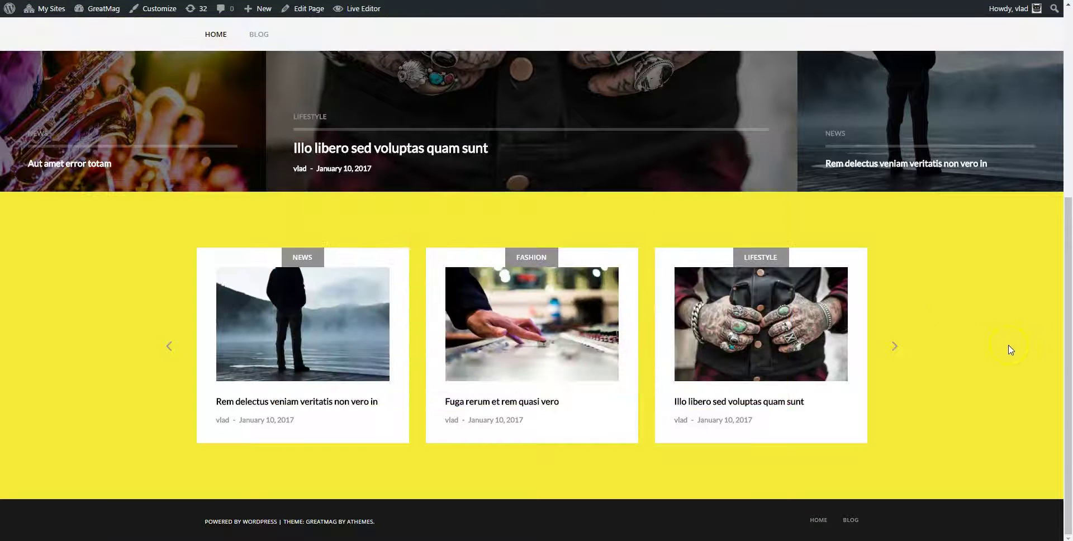
{"action": "scroll", "coordinate": [1033, 405], "scroll_direction": "up", "scroll_amount": 4}
{"action": "scroll", "coordinate": [1032, 405], "scroll_direction": "down", "scroll_amount": 5}
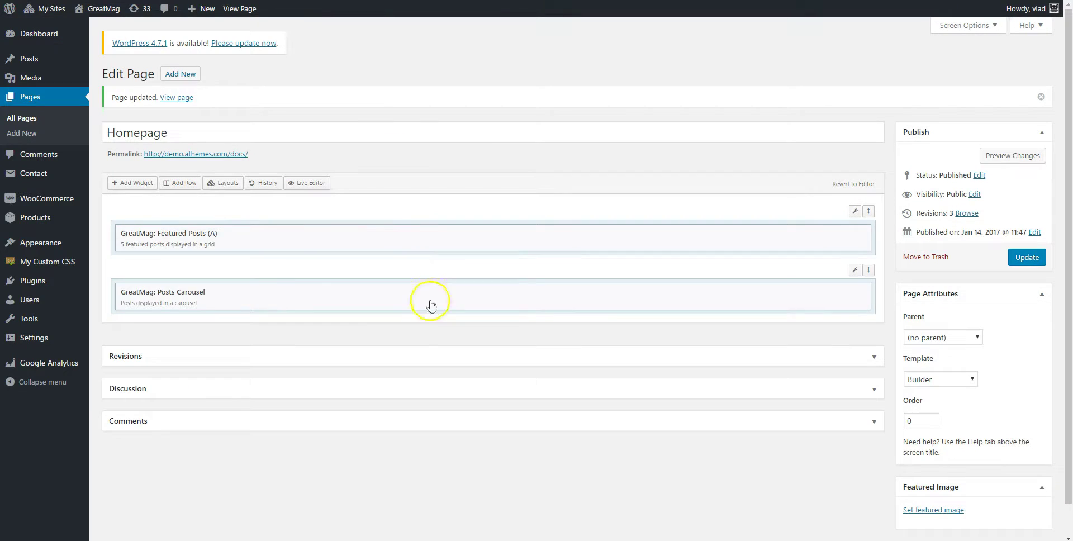
- Insert a one-column row and drag it below the carousel row
{"action": "left_click", "coordinate": [180, 183]}
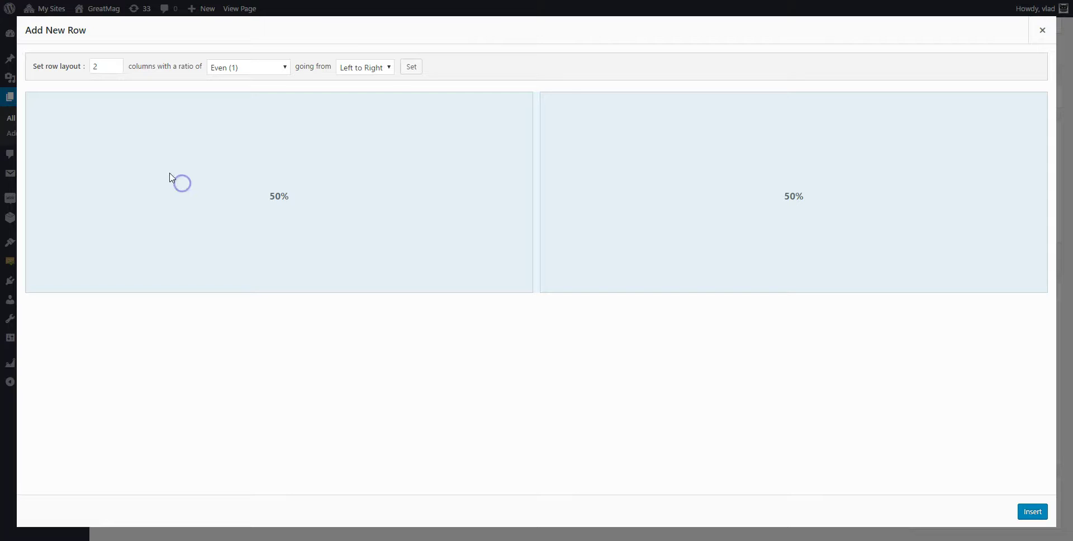
{"action": "left_click", "coordinate": [116, 69]}
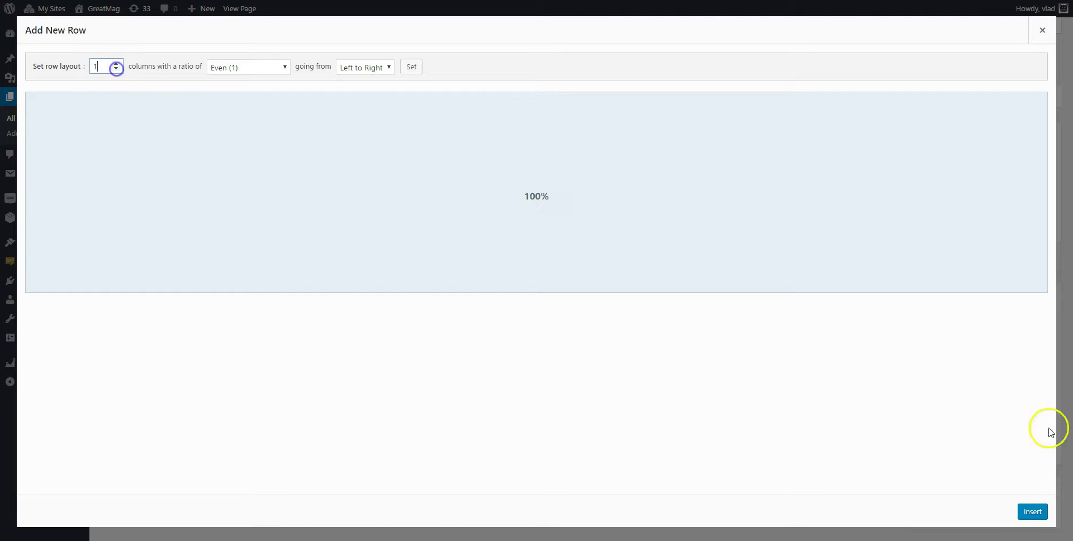
{"action": "left_click", "coordinate": [1032, 511]}
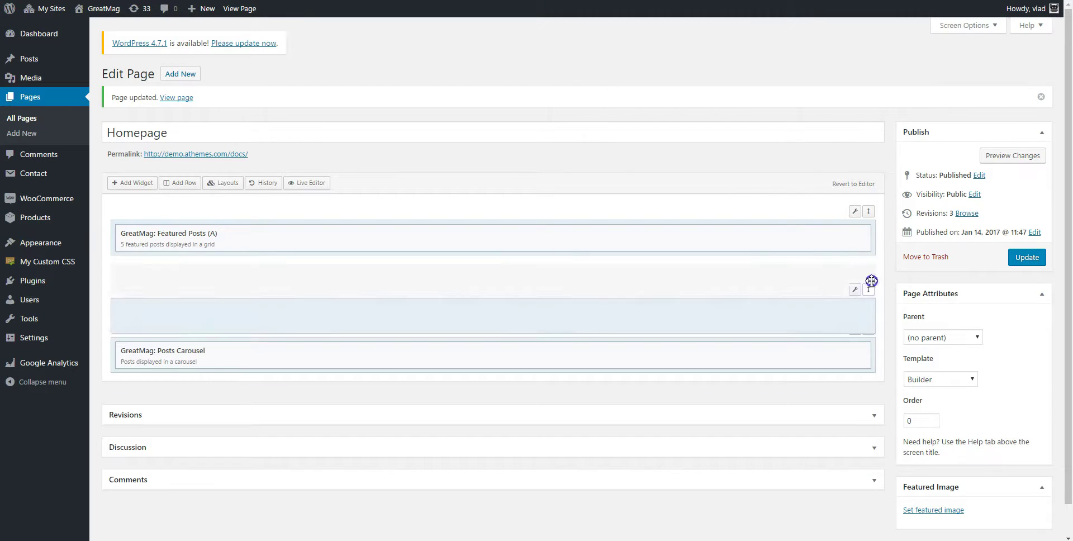
{"action": "left_click_drag", "start_coordinate": [871, 281], "coordinate": [867, 347]}
- Add the GreatMag: Single category posts widget to the new row
{"action": "left_click", "coordinate": [327, 358]}
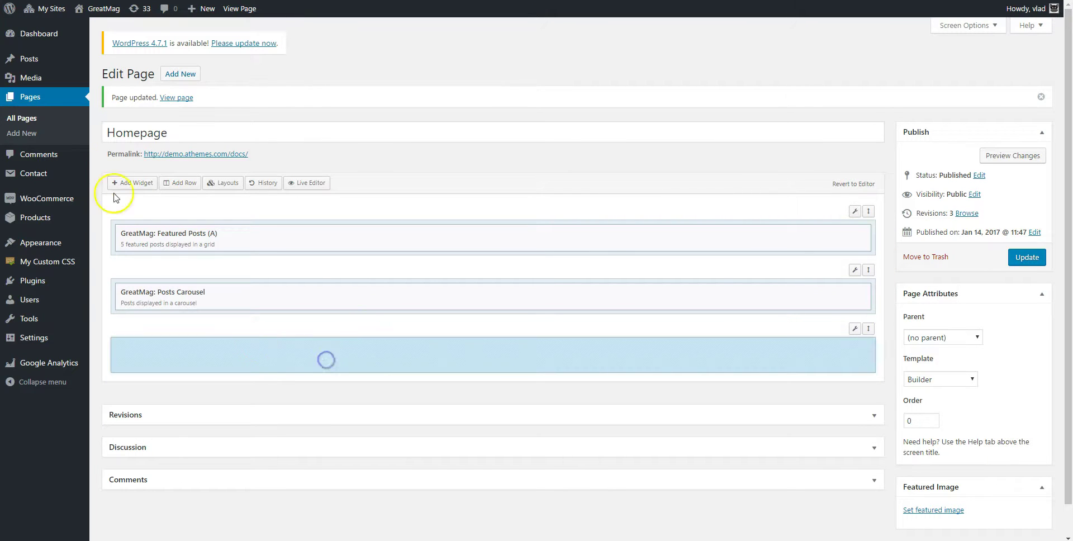
{"action": "left_click", "coordinate": [117, 183]}
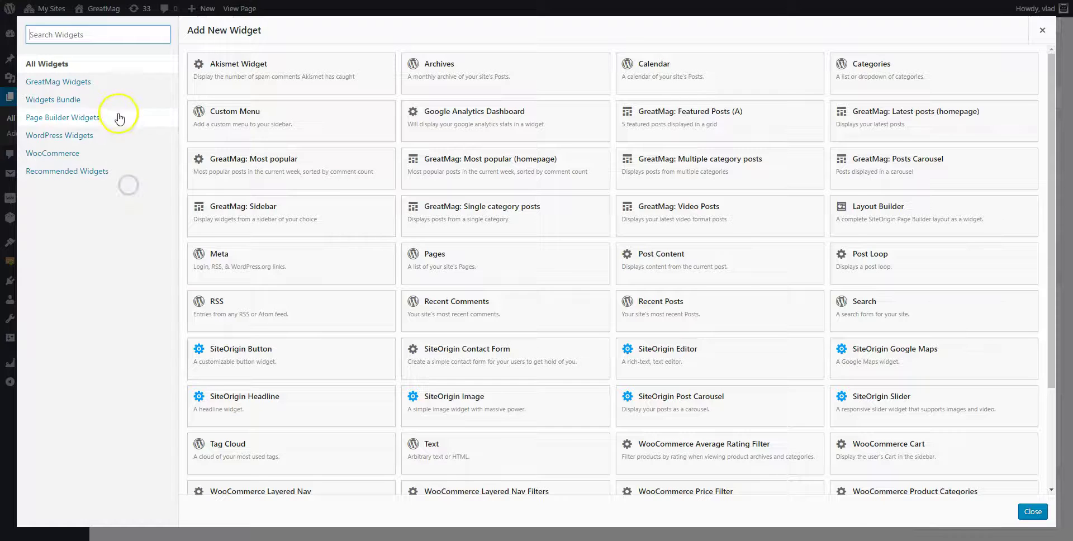
{"action": "left_click", "coordinate": [82, 84]}
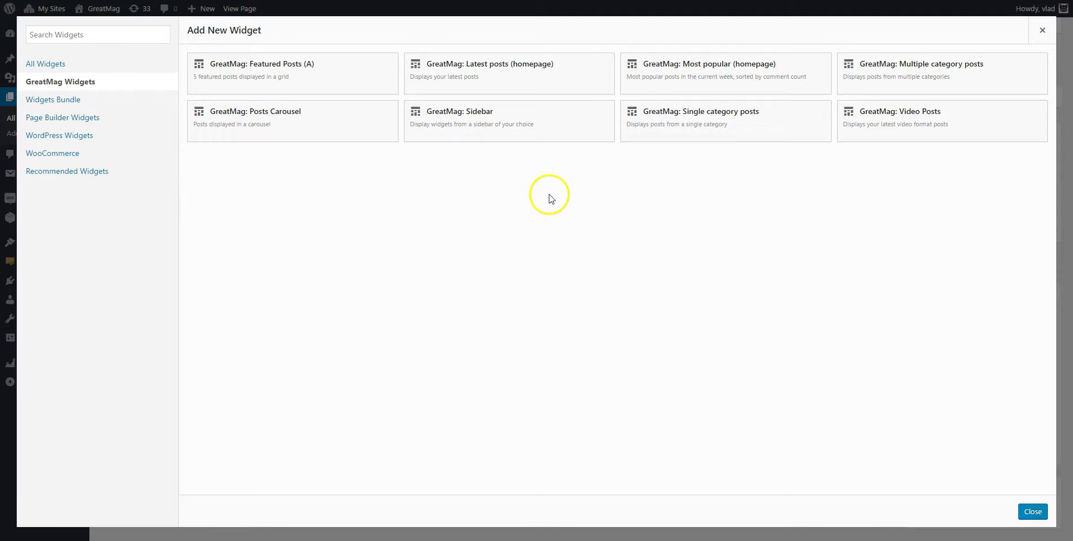
{"action": "left_click", "coordinate": [749, 116]}
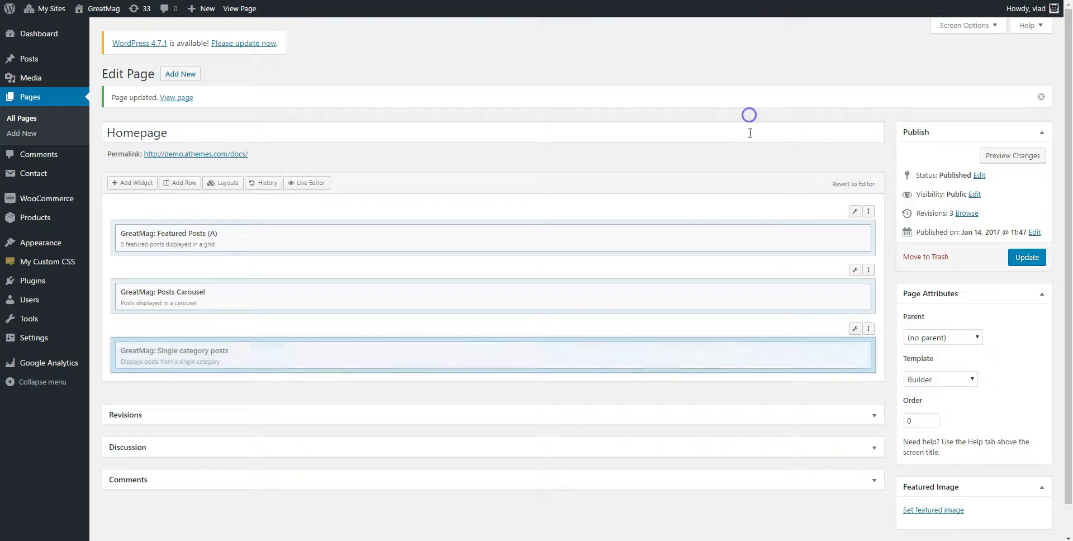
- Set the Single category posts widget to the Tech category and update the Homepage
{"action": "left_click", "coordinate": [510, 354]}
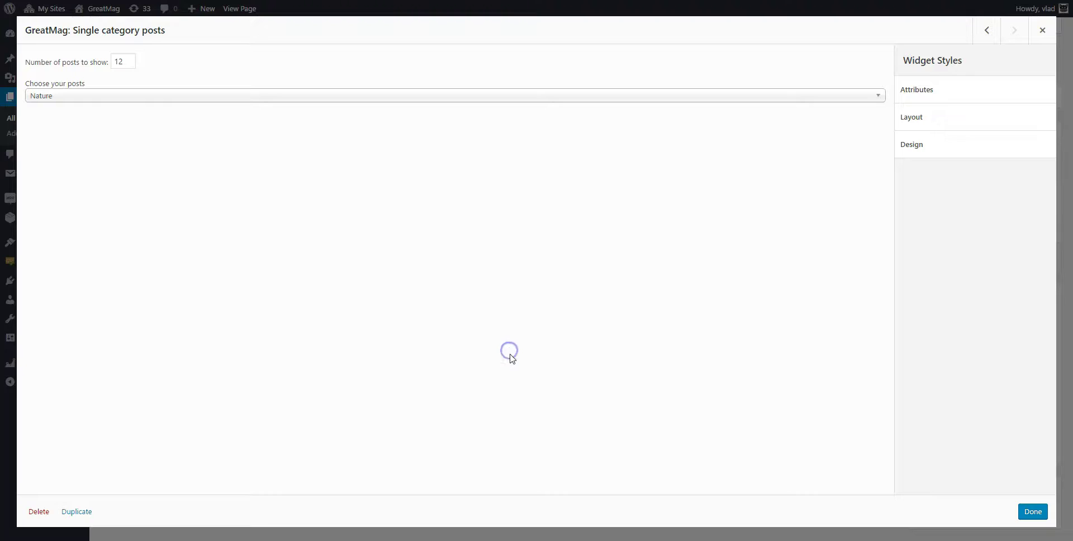
{"action": "left_click", "coordinate": [115, 96]}
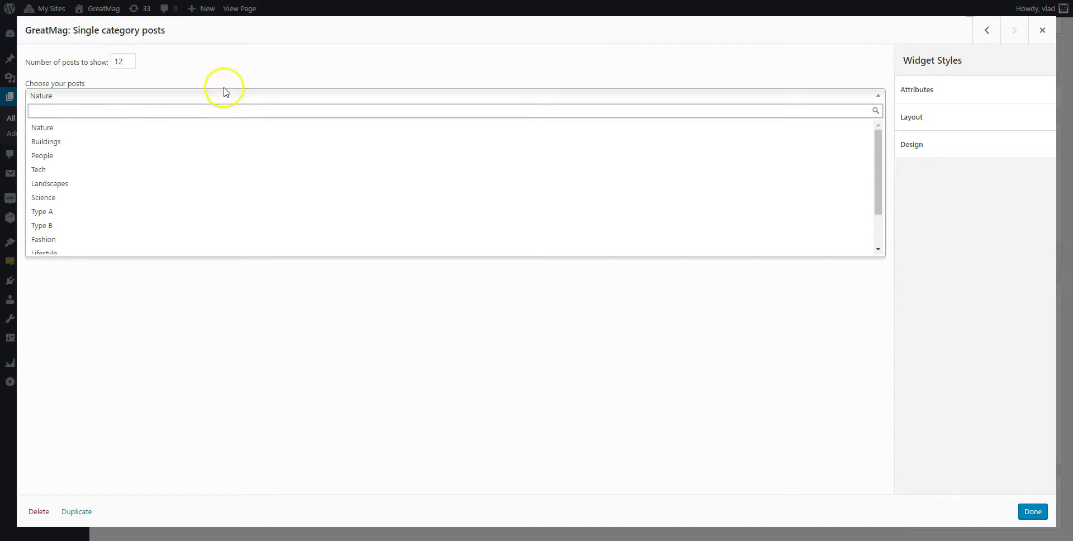
{"action": "left_click", "coordinate": [96, 166]}
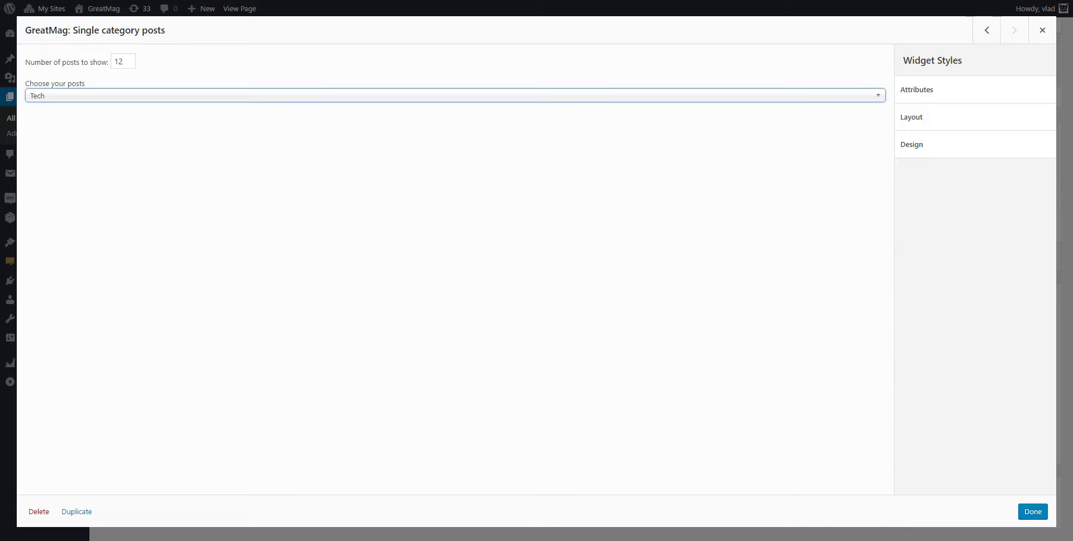
{"action": "left_click", "coordinate": [1033, 512]}
{"action": "left_click", "coordinate": [1027, 258]}
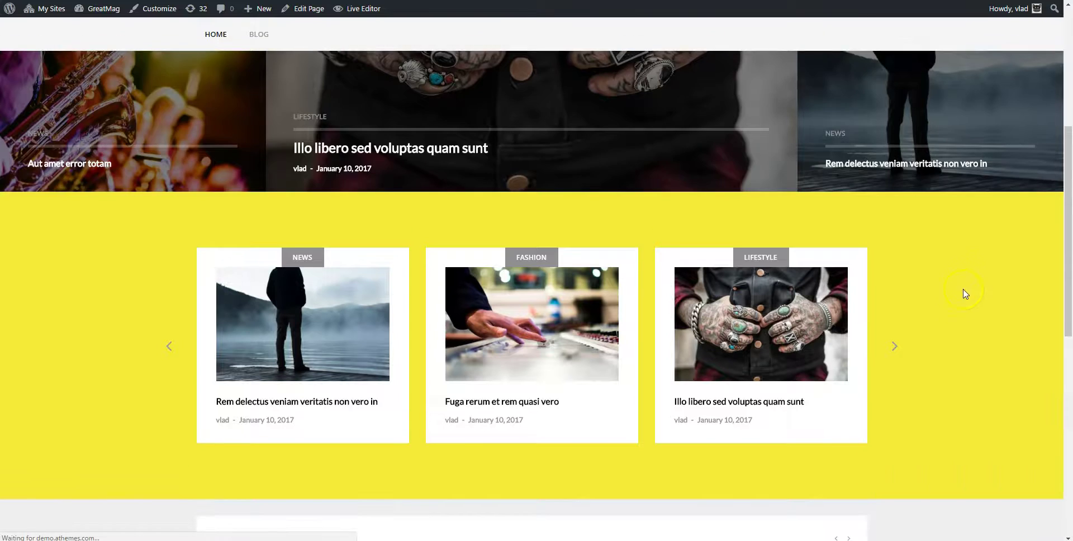
- Browse the live homepage, stepping the Tech posts carousel forward and back
{"action": "scroll", "coordinate": [965, 313], "scroll_direction": "down", "scroll_amount": 3}
{"action": "scroll", "coordinate": [964, 349], "scroll_direction": "down", "scroll_amount": 6}
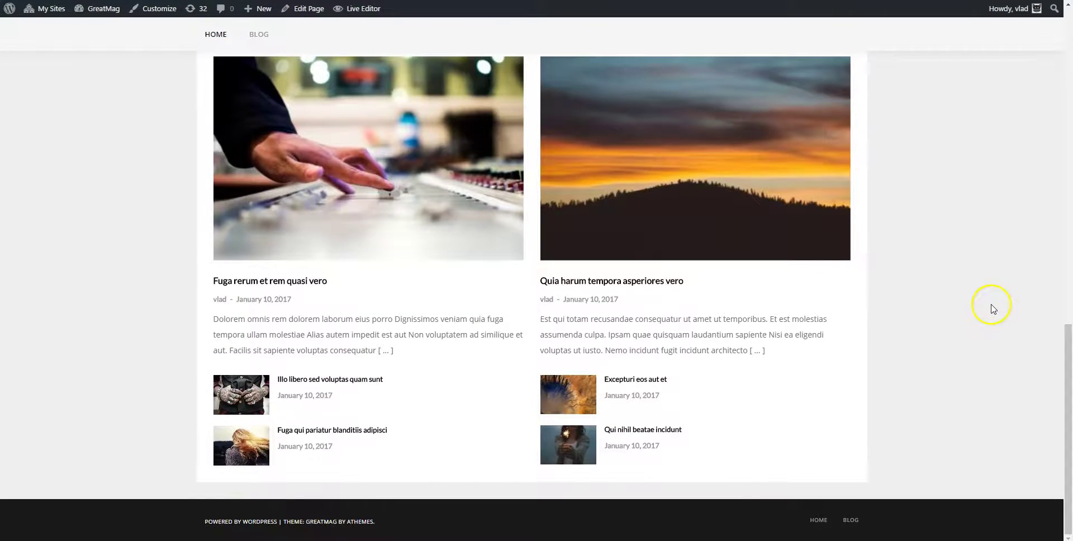
{"action": "scroll", "coordinate": [992, 309], "scroll_direction": "up", "scroll_amount": 2}
{"action": "left_click", "coordinate": [851, 140]}
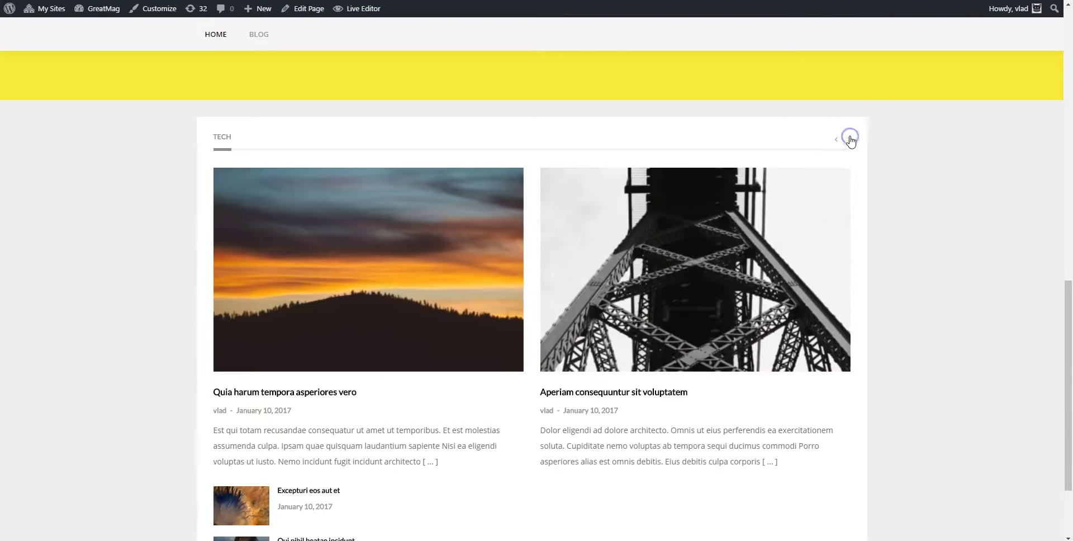
{"action": "left_click", "coordinate": [836, 140]}
{"action": "scroll", "coordinate": [965, 262], "scroll_direction": "down", "scroll_amount": 2}
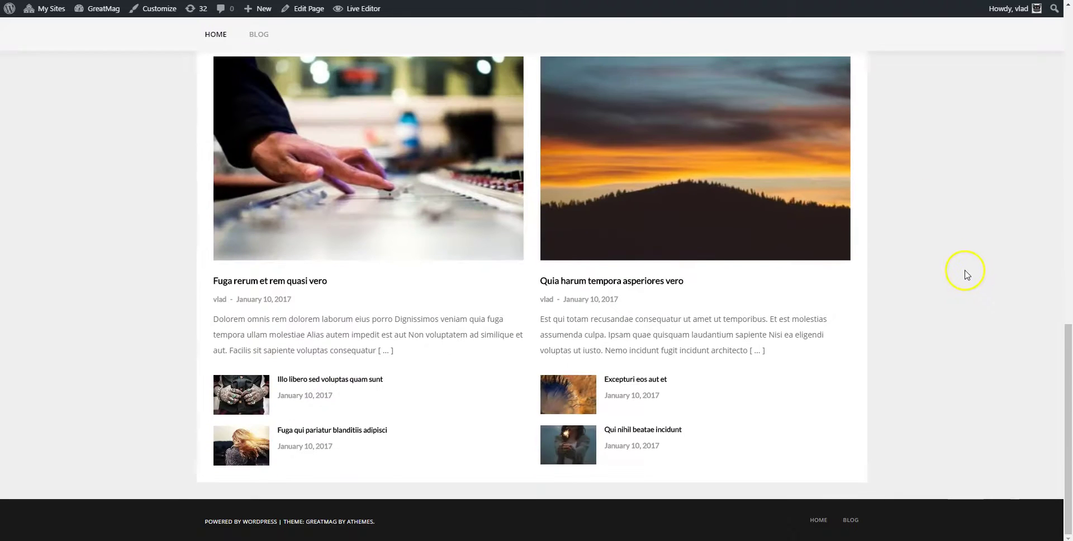
{"action": "scroll", "coordinate": [965, 274], "scroll_direction": "up", "scroll_amount": 2}
{"action": "scroll", "coordinate": [963, 281], "scroll_direction": "up", "scroll_amount": 1}
{"action": "scroll", "coordinate": [953, 291], "scroll_direction": "down", "scroll_amount": 3}
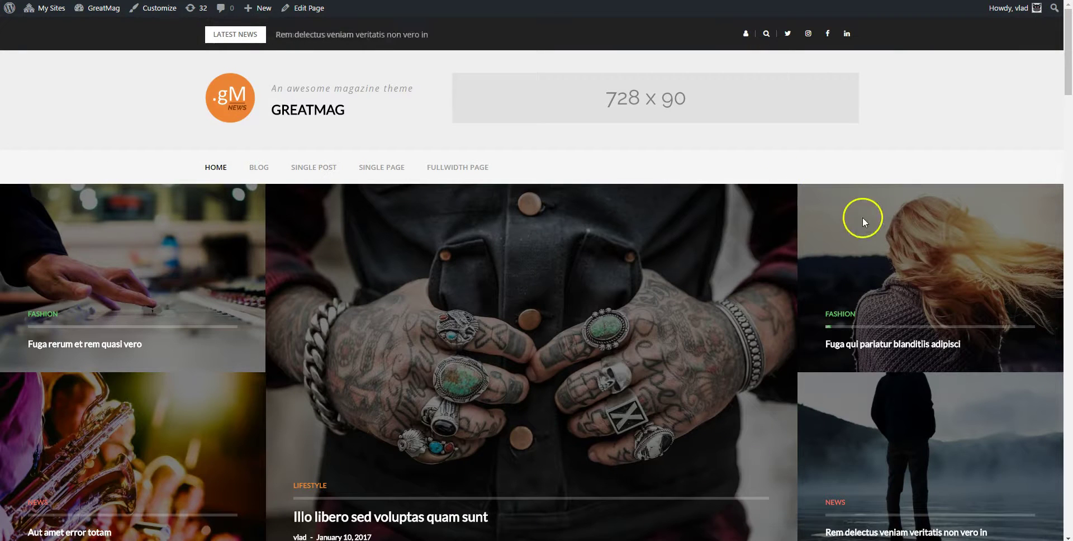
{"action": "scroll", "coordinate": [863, 222], "scroll_direction": "down", "scroll_amount": 15}
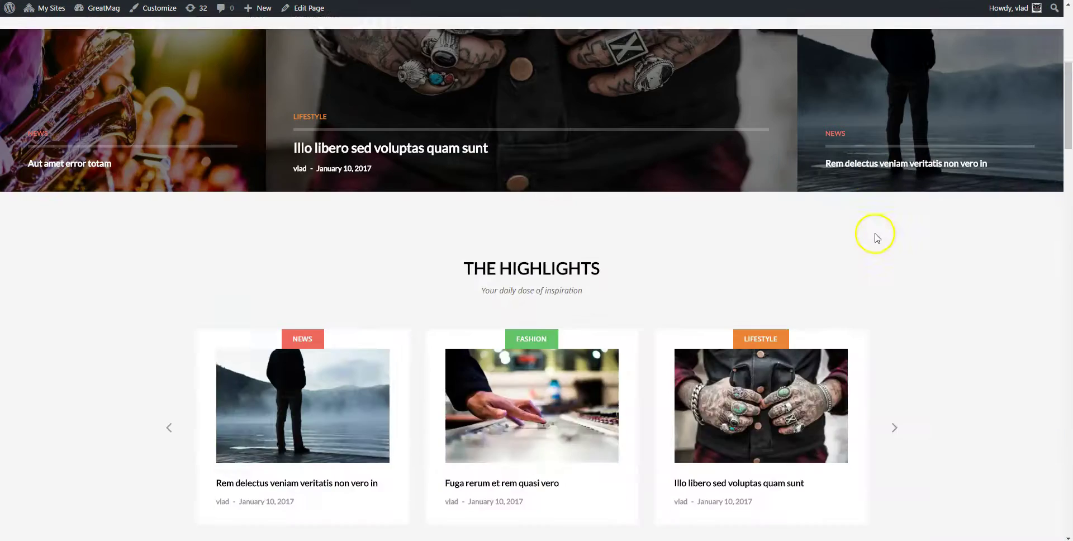
{"action": "scroll", "coordinate": [890, 231], "scroll_direction": "down", "scroll_amount": 15}
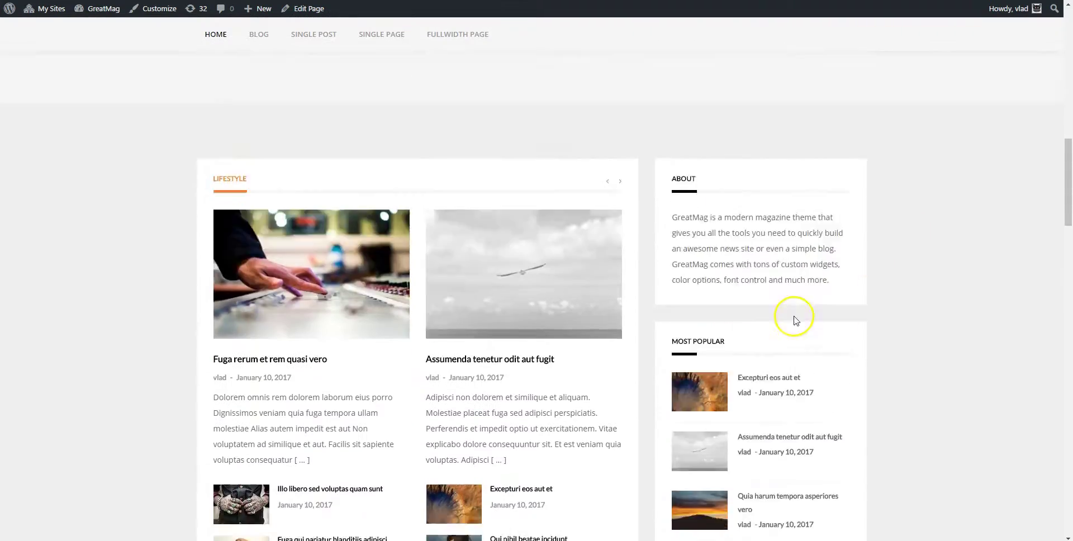
{"action": "scroll", "coordinate": [837, 306], "scroll_direction": "up", "scroll_amount": 15}
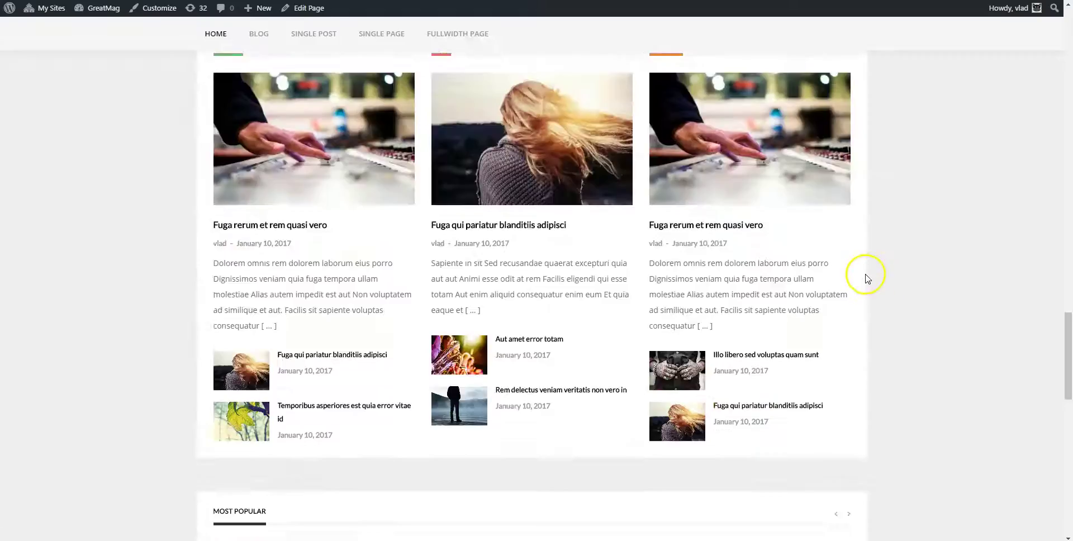
{"action": "scroll", "coordinate": [777, 193], "scroll_direction": "up", "scroll_amount": 3}
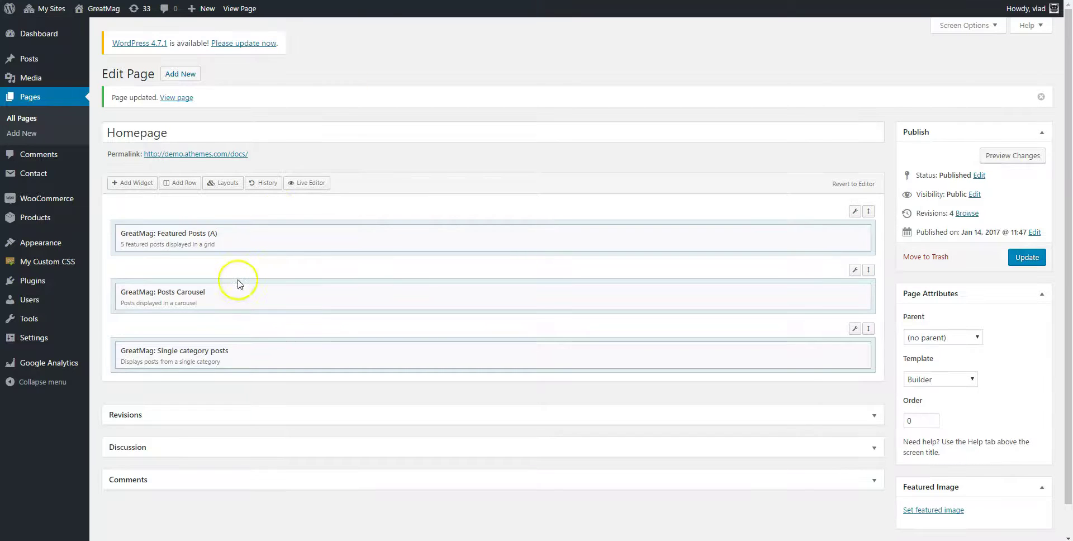
- Insert a two-thirds/one-third two-column row and move the Single category posts widget into its left column
{"action": "left_click", "coordinate": [180, 183]}
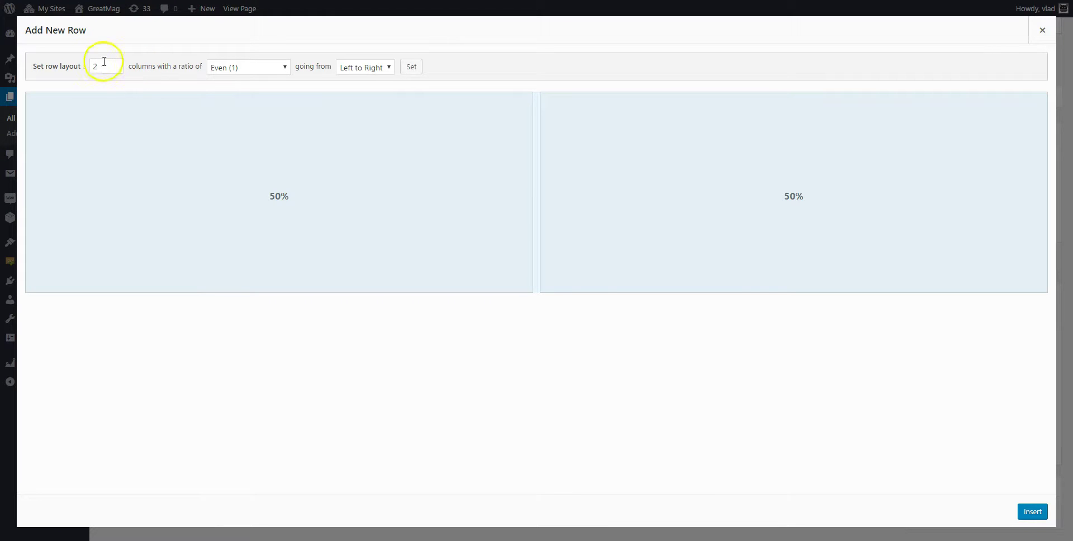
{"action": "left_click_drag", "start_coordinate": [536, 176], "coordinate": [708, 188]}
{"action": "left_click", "coordinate": [1032, 512]}
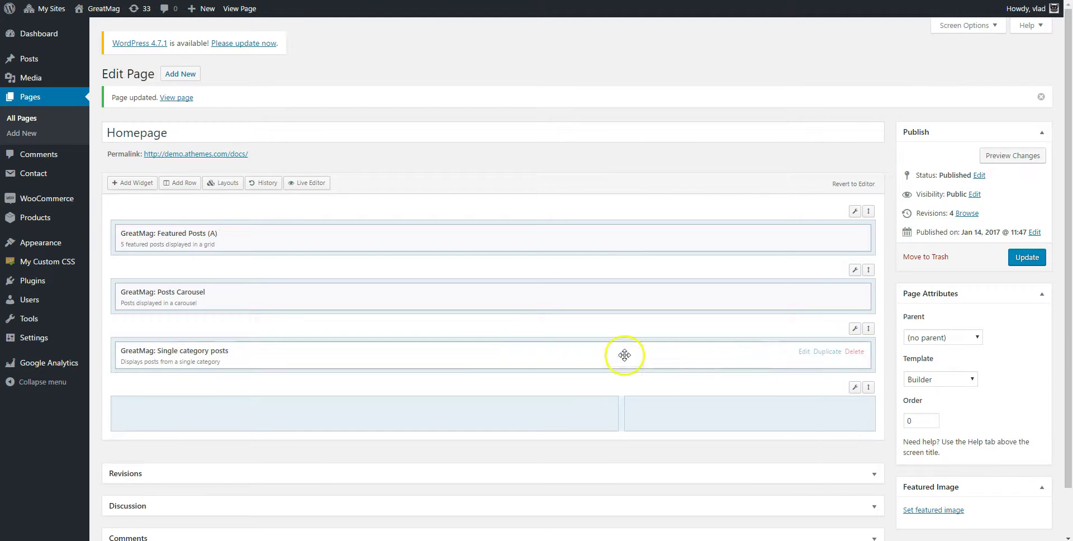
{"action": "left_click", "coordinate": [378, 413]}
{"action": "left_click_drag", "start_coordinate": [287, 364], "coordinate": [294, 411]}
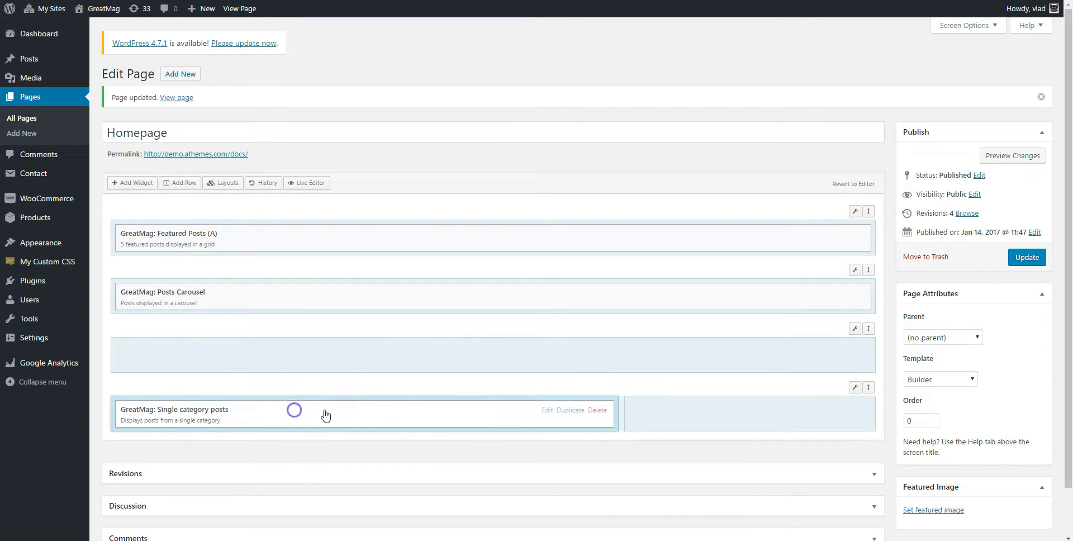
- Delete the leftover empty row, add a GreatMag: Sidebar widget to the right cell, and update the Homepage
{"action": "mouse_move", "coordinate": [855, 329]}
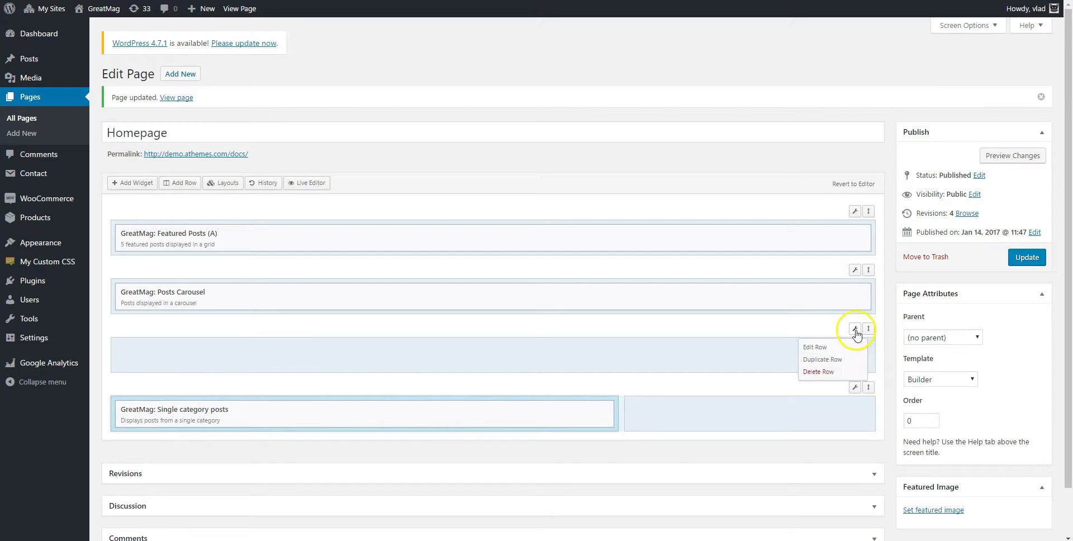
{"action": "left_click", "coordinate": [845, 373]}
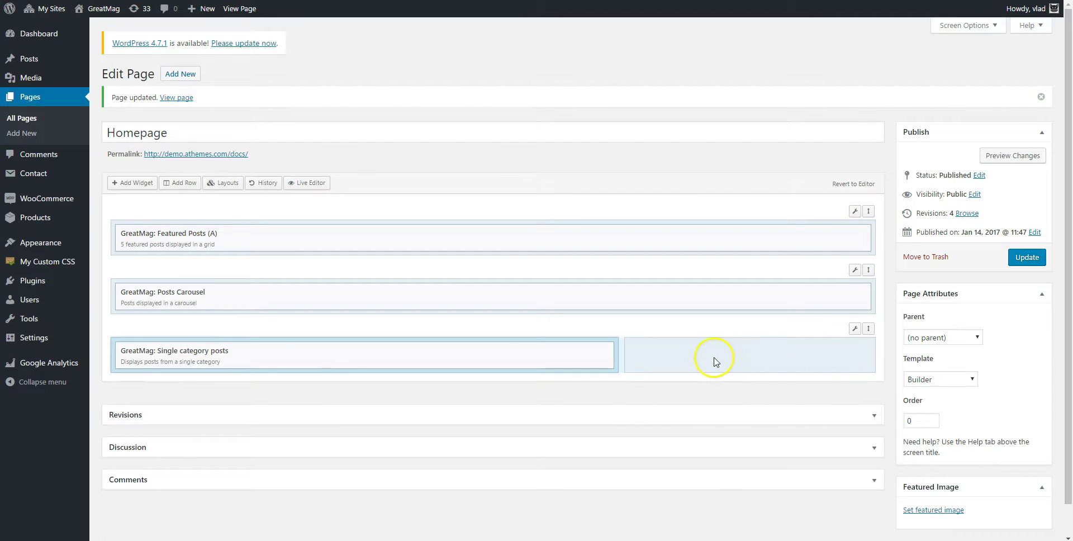
{"action": "left_click", "coordinate": [714, 360]}
{"action": "right_click", "coordinate": [709, 361]}
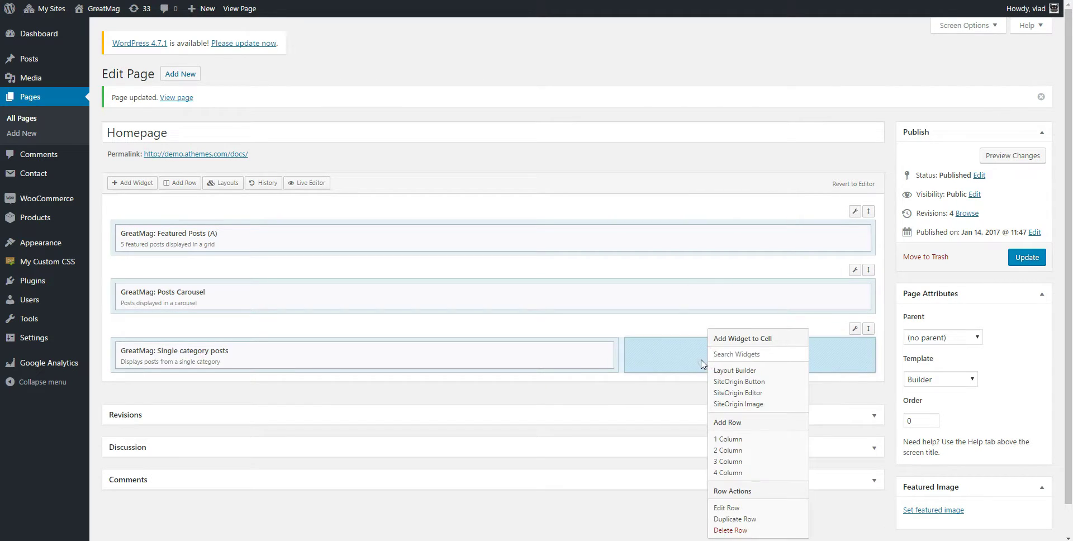
{"action": "type", "text": "sidebar"}
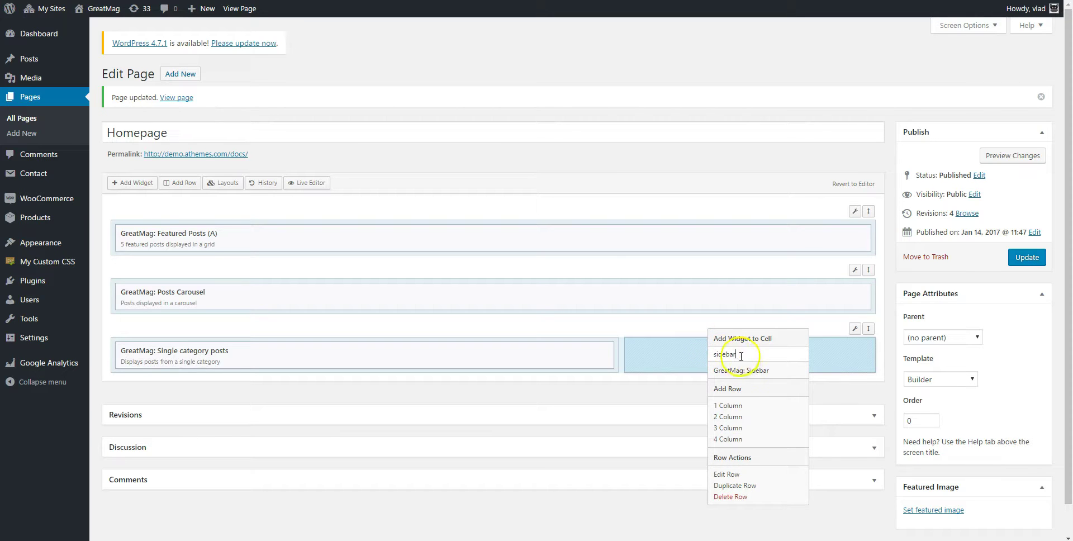
{"action": "left_click", "coordinate": [753, 372]}
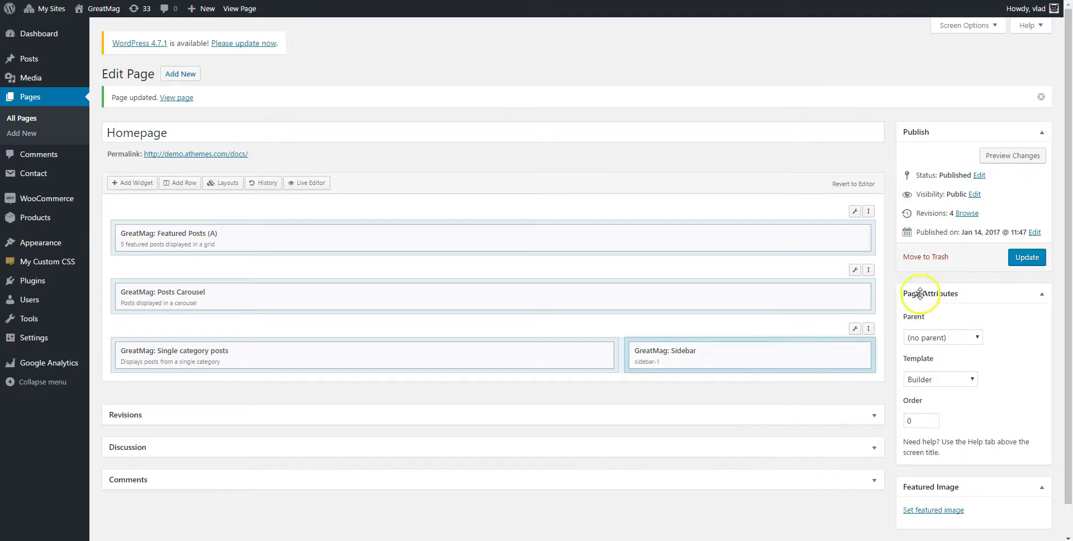
{"action": "left_click", "coordinate": [1028, 258]}
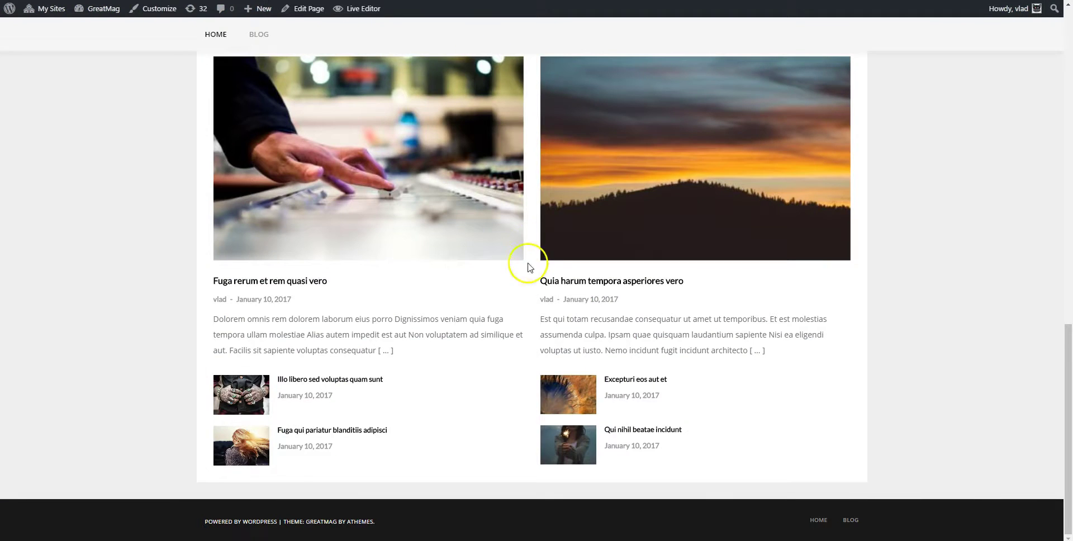
- Reload the homepage, check the Archives and Categories sidebar beside Tech posts, then open the Customizer
{"action": "key", "text": "F5"}
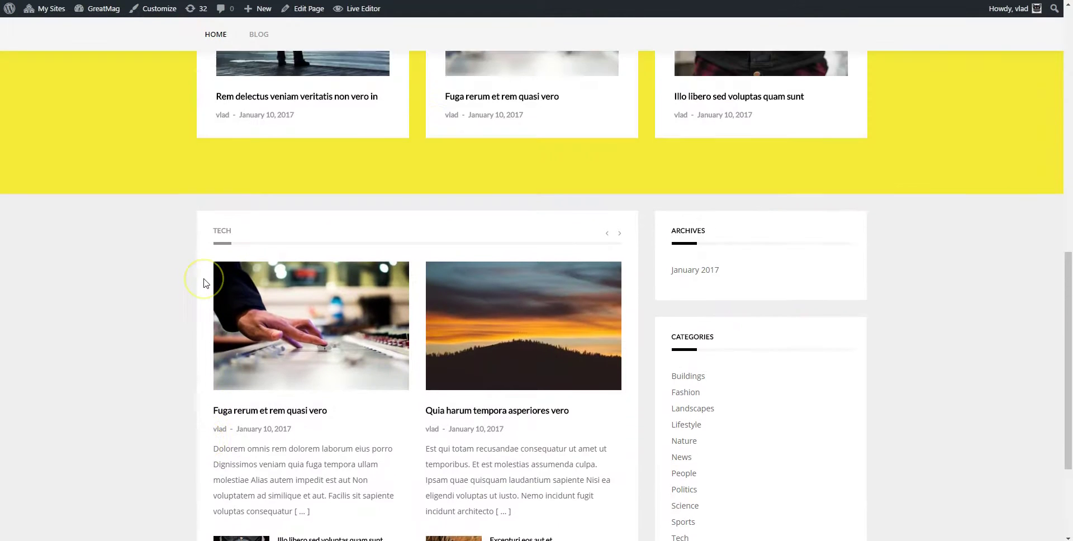
{"action": "scroll", "coordinate": [411, 268], "scroll_direction": "up", "scroll_amount": 3}
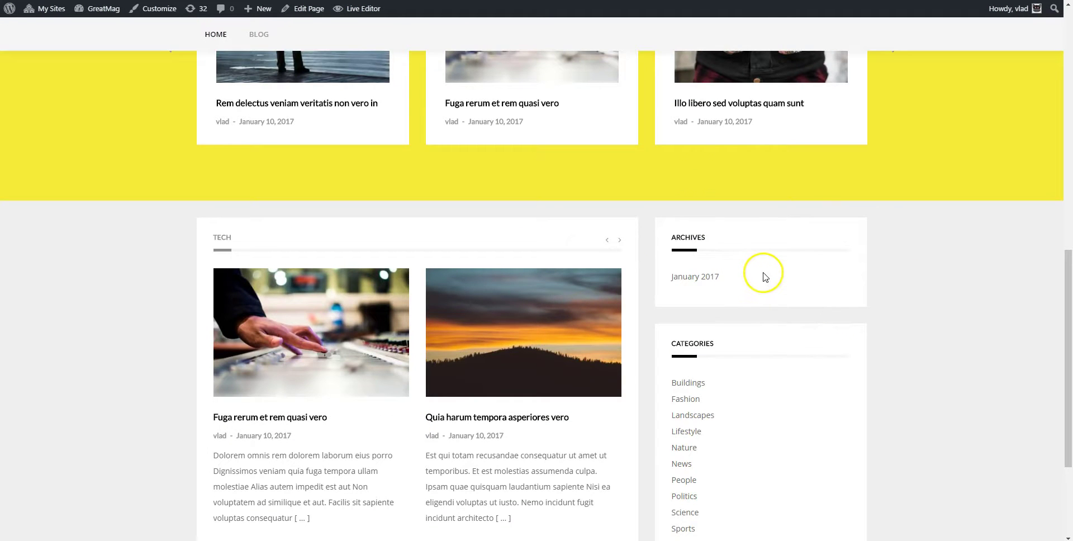
{"action": "scroll", "coordinate": [777, 280], "scroll_direction": "down", "scroll_amount": 3}
{"action": "scroll", "coordinate": [786, 285], "scroll_direction": "up", "scroll_amount": 2}
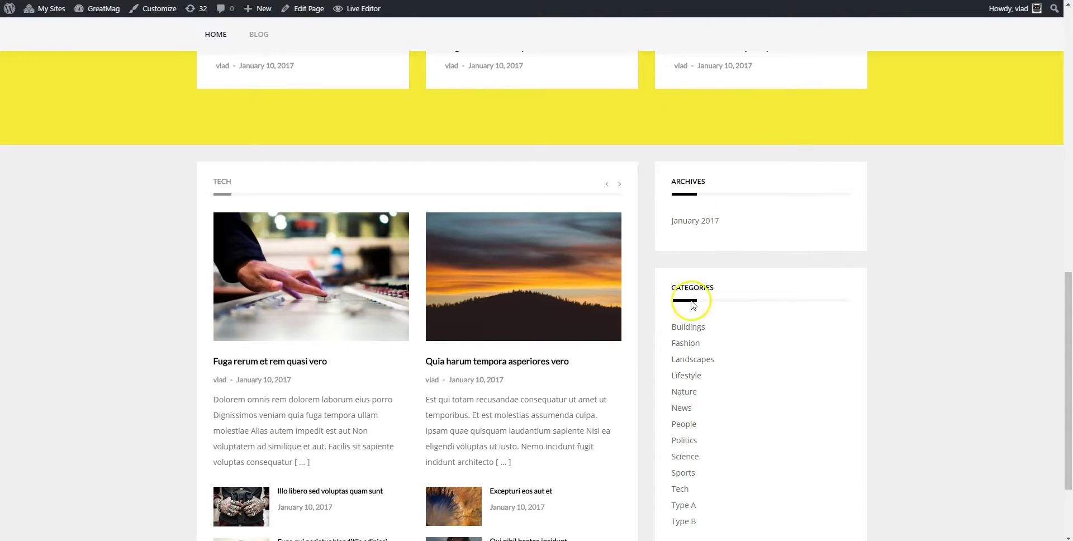
{"action": "scroll", "coordinate": [787, 341], "scroll_direction": "down", "scroll_amount": 2}
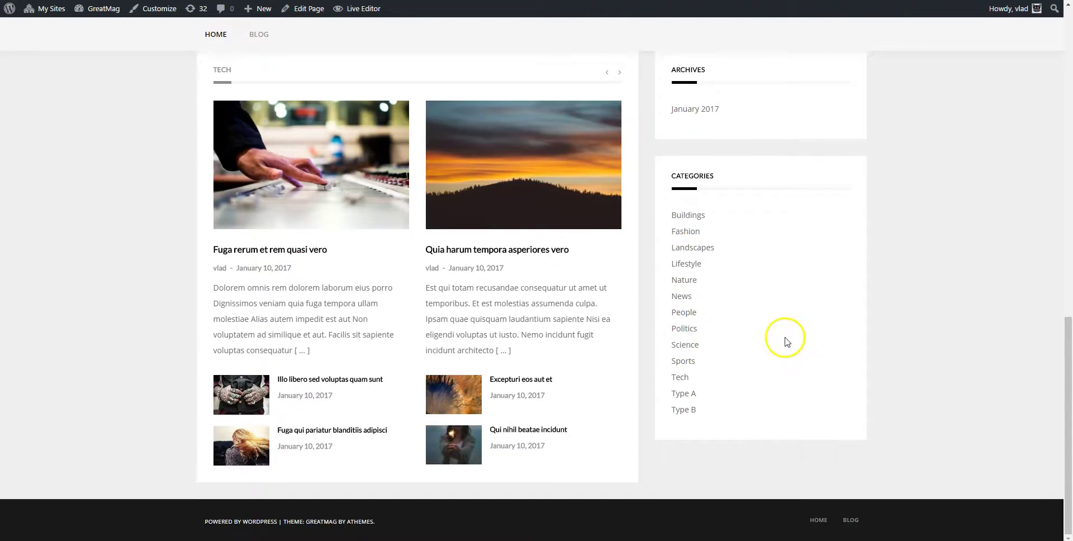
{"action": "scroll", "coordinate": [785, 341], "scroll_direction": "up", "scroll_amount": 2}
{"action": "left_click", "coordinate": [159, 8]}
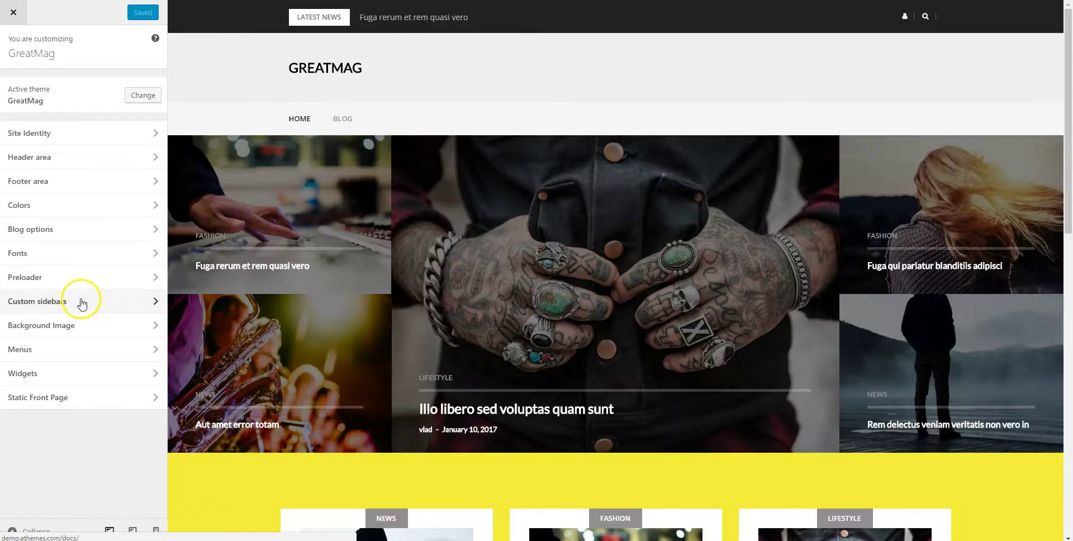
- Add a custom sidebar named 'mysidebar' under Custom sidebars and Save & Publish
{"action": "left_click", "coordinate": [81, 303]}
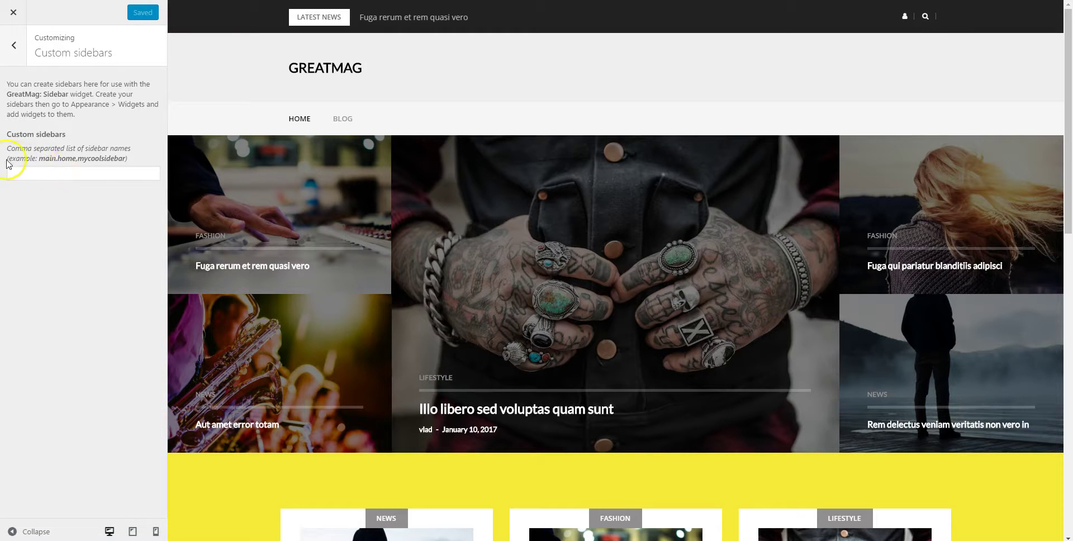
{"action": "left_click", "coordinate": [51, 174]}
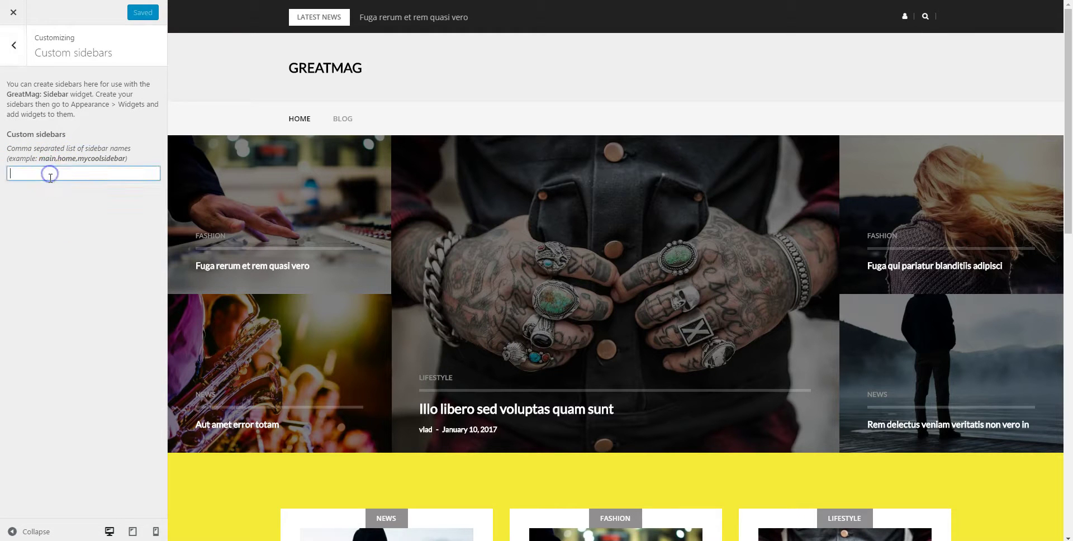
{"action": "type", "text": "mysidebar"}
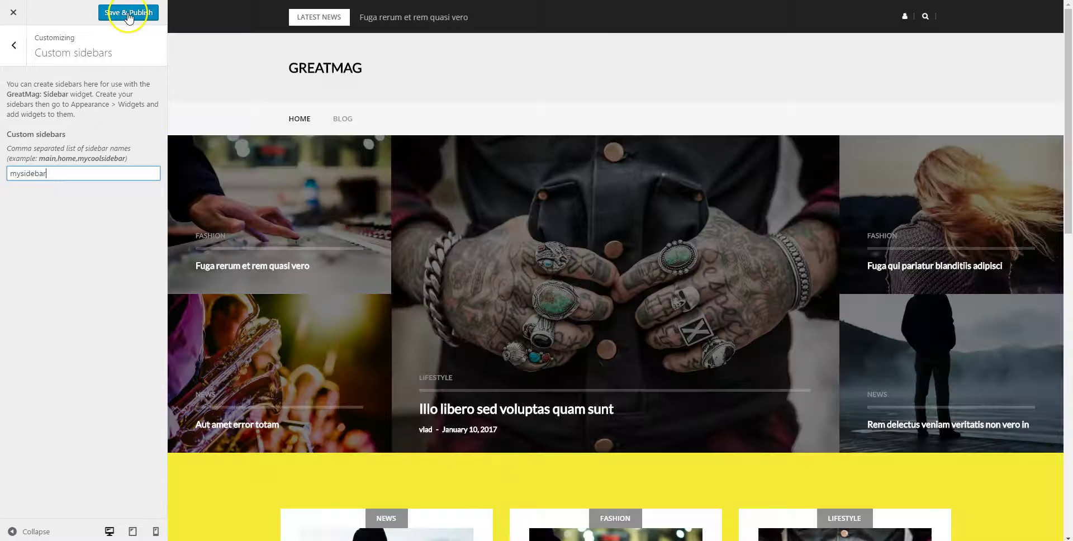
{"action": "left_click", "coordinate": [129, 14]}
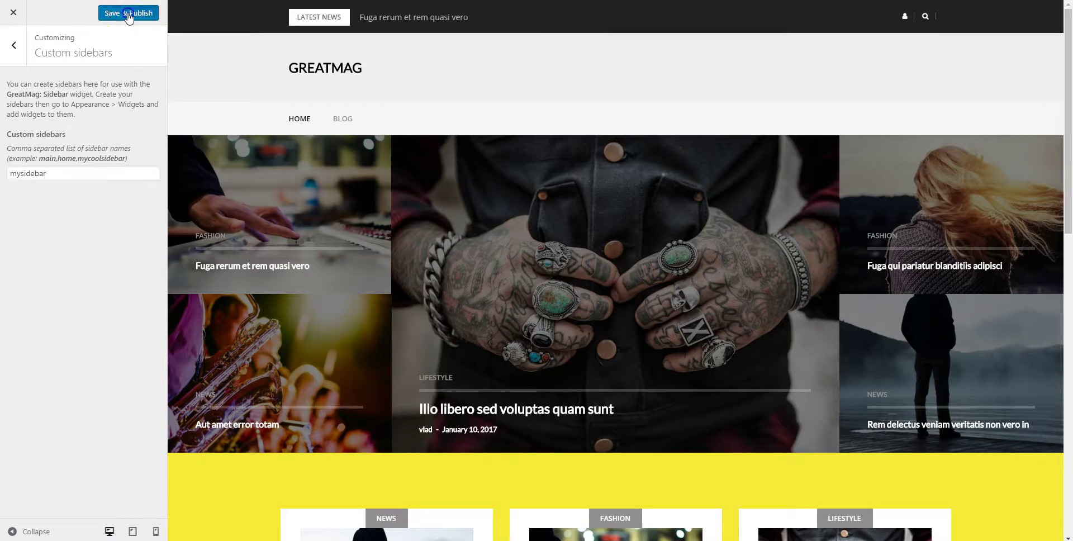
- Leave the Customizer and go to the Widgets admin page
{"action": "left_click", "coordinate": [13, 12]}
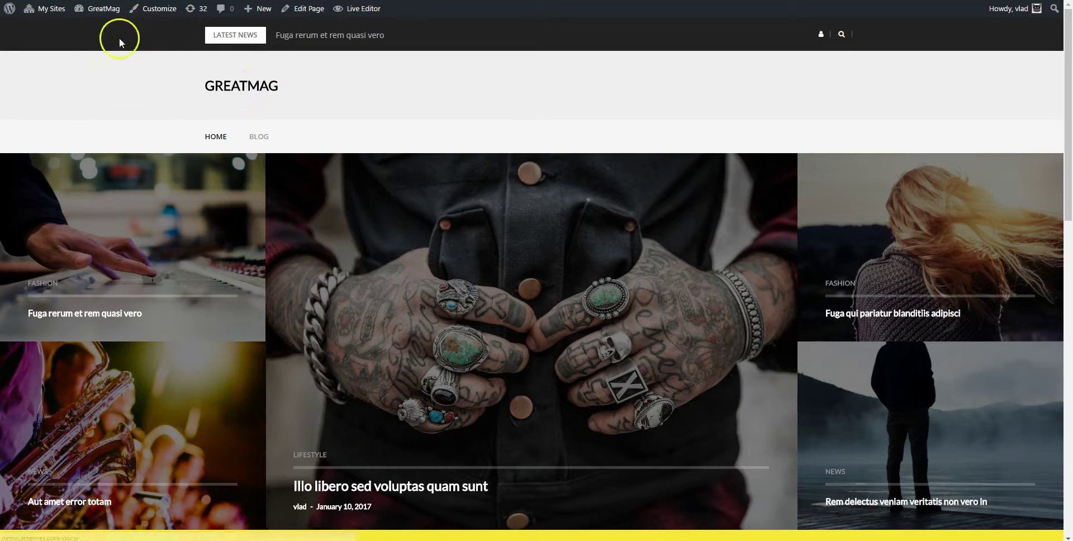
{"action": "mouse_move", "coordinate": [101, 8]}
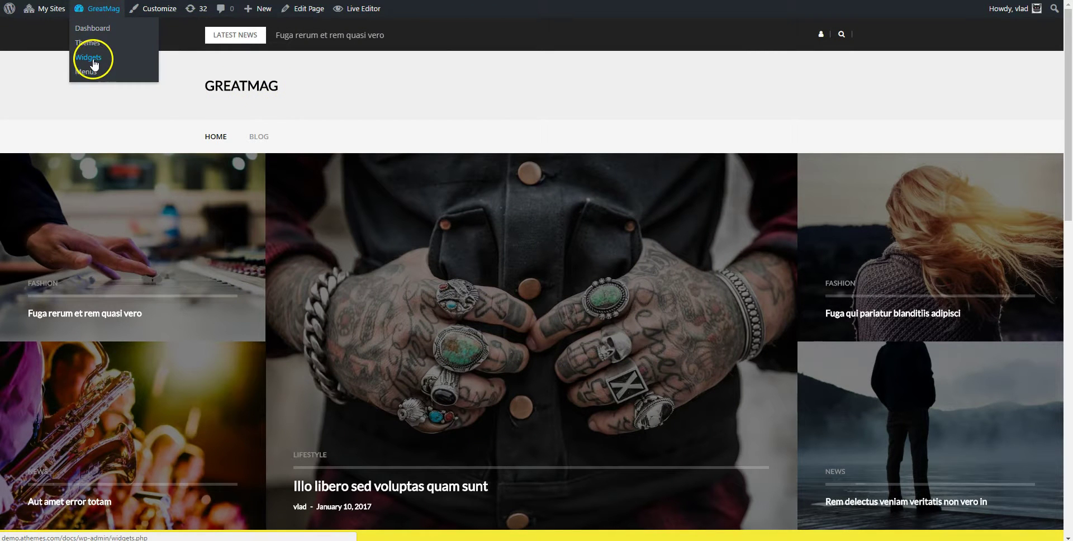
{"action": "left_click", "coordinate": [114, 60]}
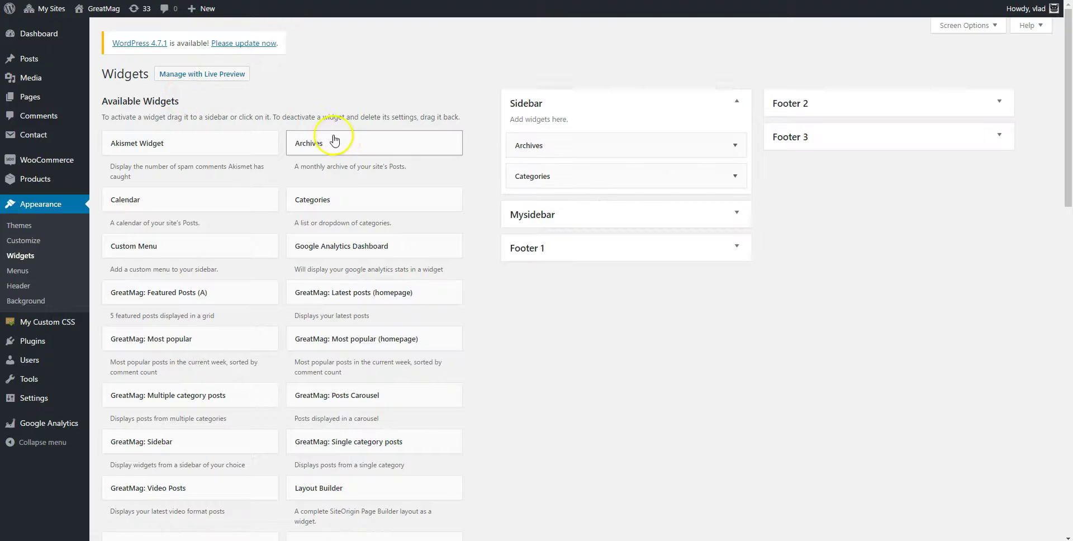
- Drag a Meta widget into Mysidebar, title it 'My widget', and save it
{"action": "left_click", "coordinate": [565, 218]}
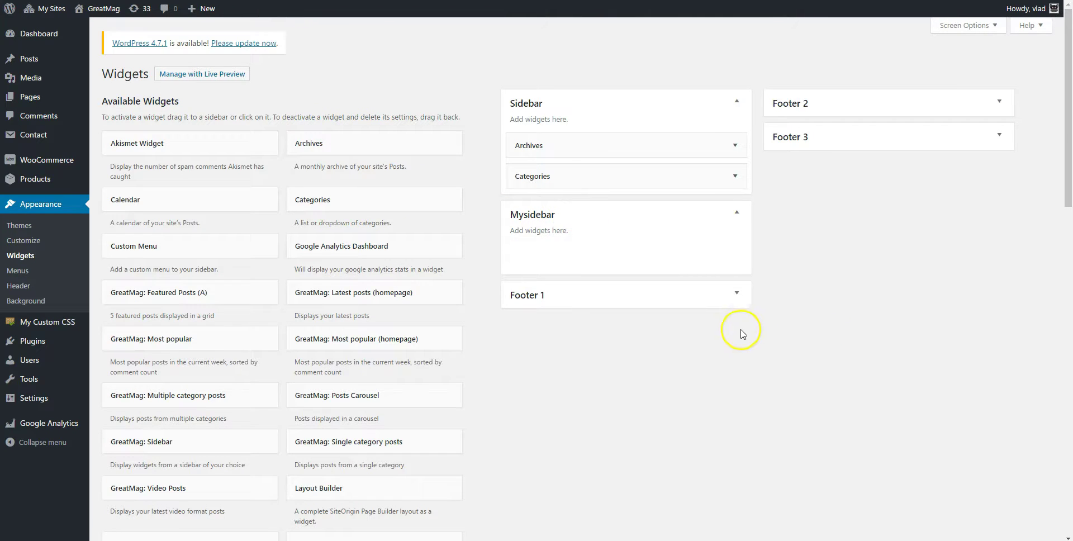
{"action": "scroll", "coordinate": [733, 353], "scroll_direction": "down", "scroll_amount": 3}
{"action": "scroll", "coordinate": [735, 336], "scroll_direction": "down", "scroll_amount": 1}
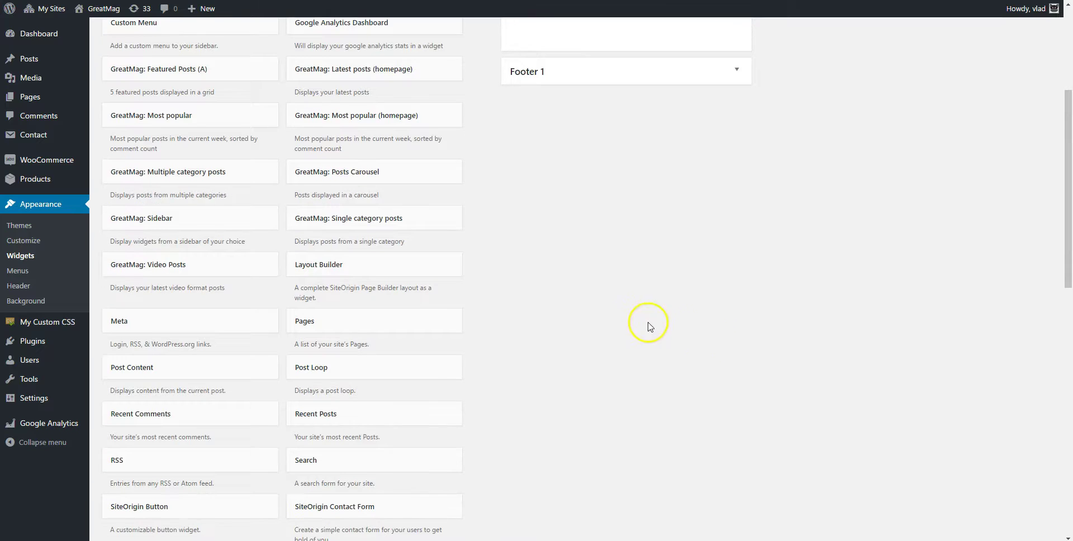
{"action": "scroll", "coordinate": [646, 324], "scroll_direction": "up", "scroll_amount": 1}
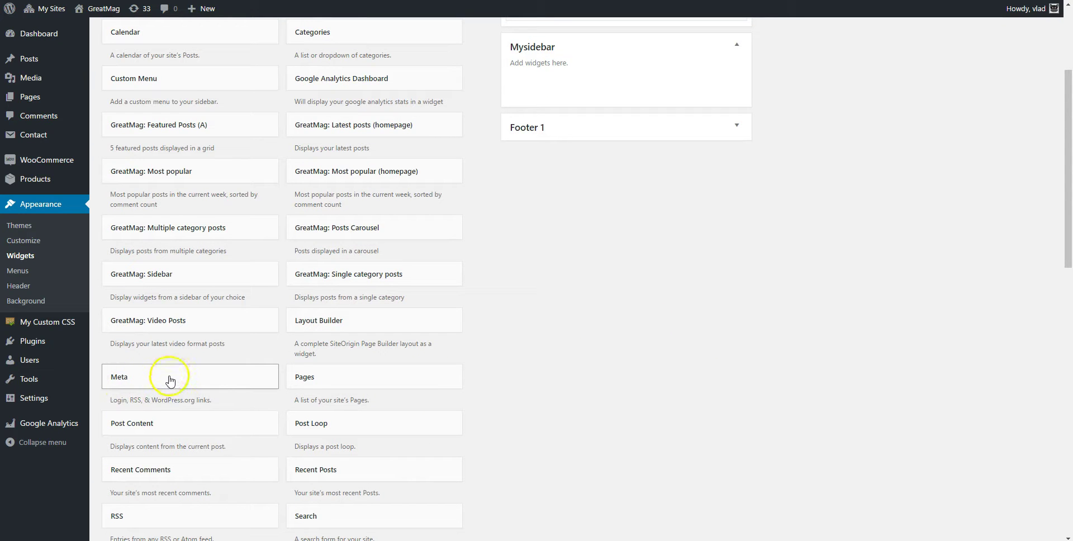
{"action": "left_click_drag", "start_coordinate": [170, 380], "coordinate": [633, 84]}
{"action": "scroll", "coordinate": [783, 196], "scroll_direction": "up", "scroll_amount": 2}
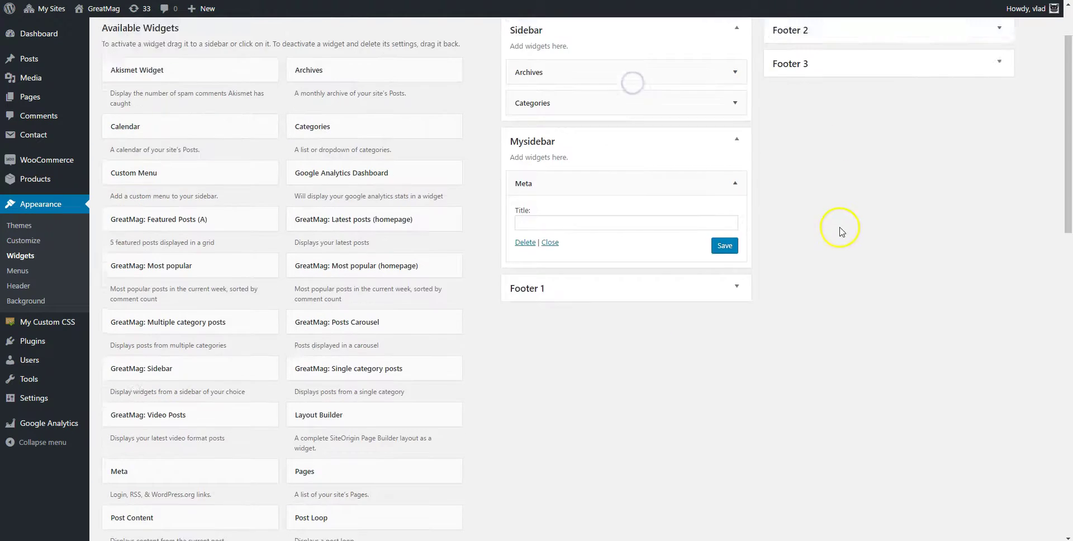
{"action": "scroll", "coordinate": [842, 231], "scroll_direction": "up", "scroll_amount": 2}
{"action": "left_click", "coordinate": [537, 299]}
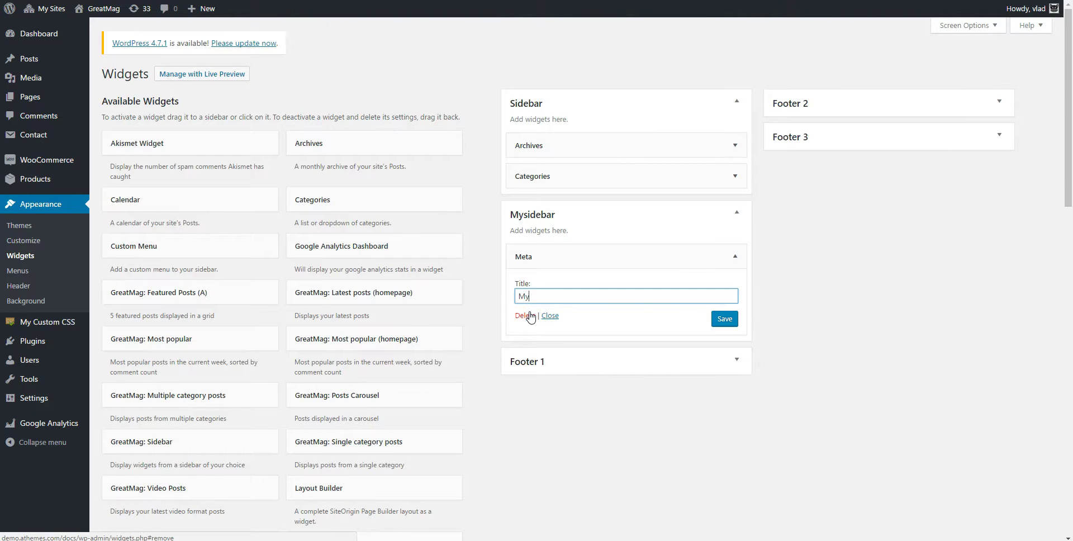
{"action": "left_click", "coordinate": [725, 320]}
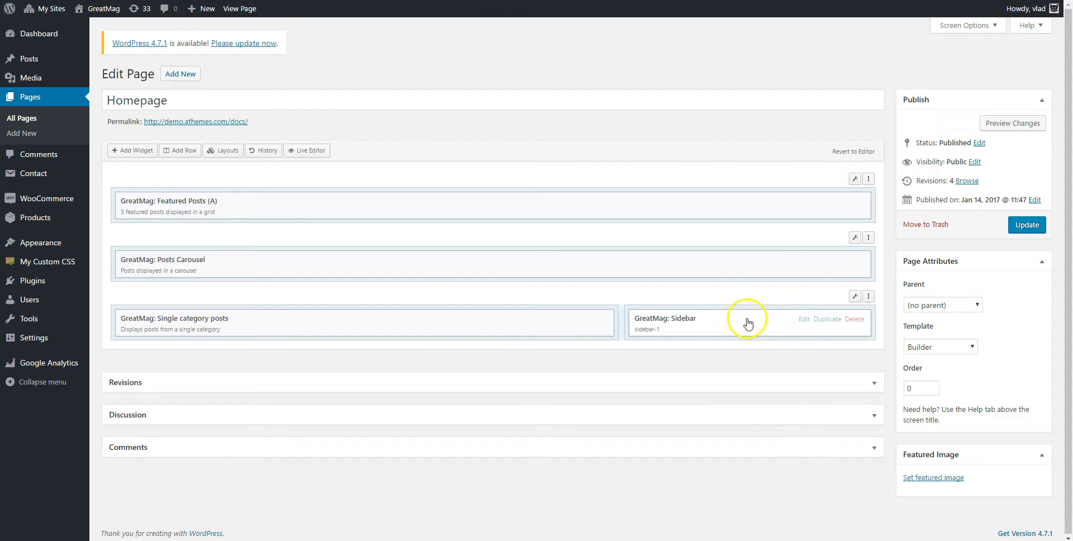
- Switch the homepage's GreatMag: Sidebar widget to display Mysidebar and update the page
{"action": "left_click", "coordinate": [747, 323]}
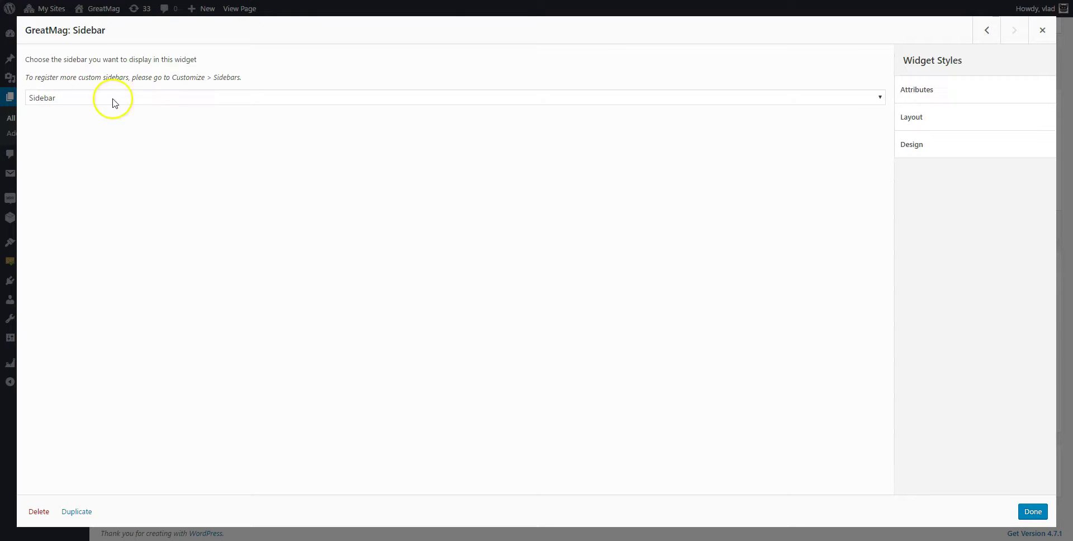
{"action": "left_click", "coordinate": [302, 96]}
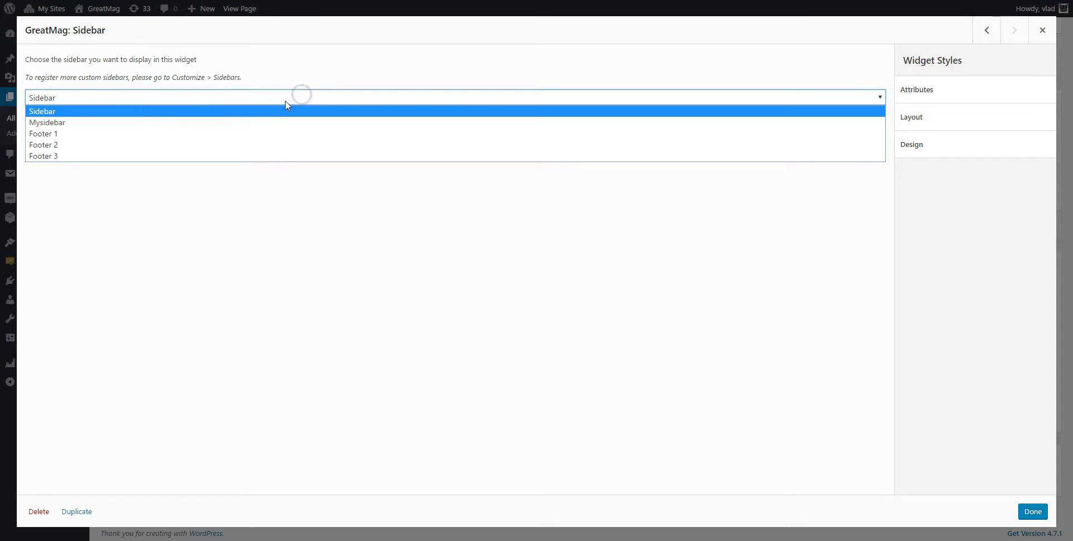
{"action": "left_click", "coordinate": [69, 123]}
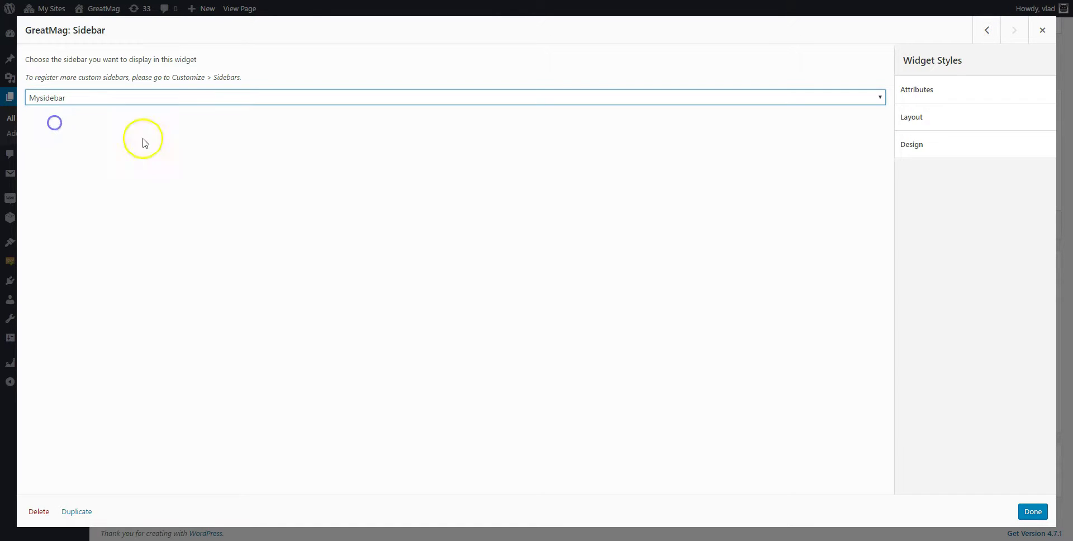
{"action": "left_click", "coordinate": [1028, 510]}
{"action": "left_click", "coordinate": [1027, 225]}
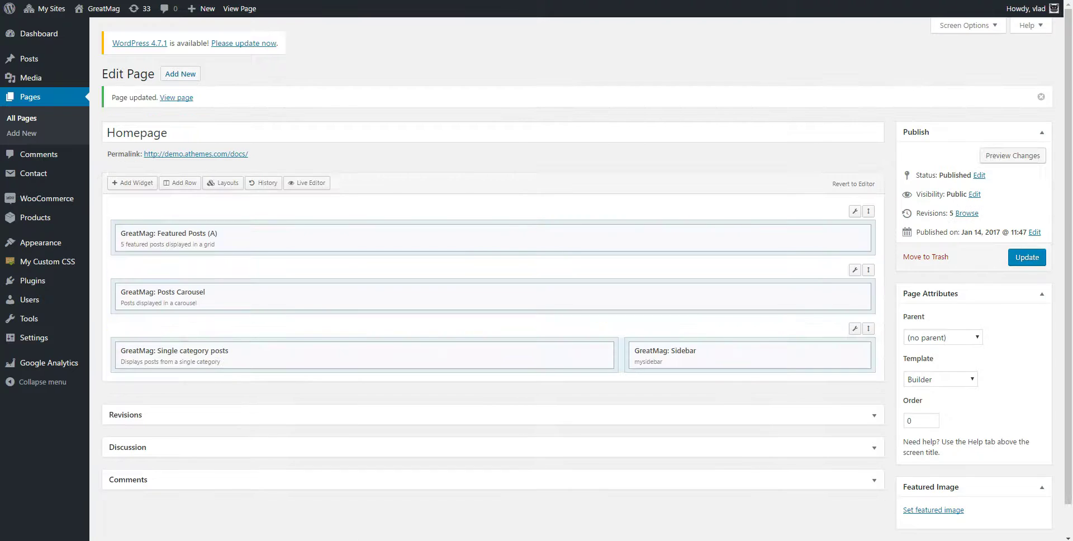
- View the live homepage and scroll to confirm My widget's Meta links beside the Tech posts
{"action": "left_click", "coordinate": [239, 8]}
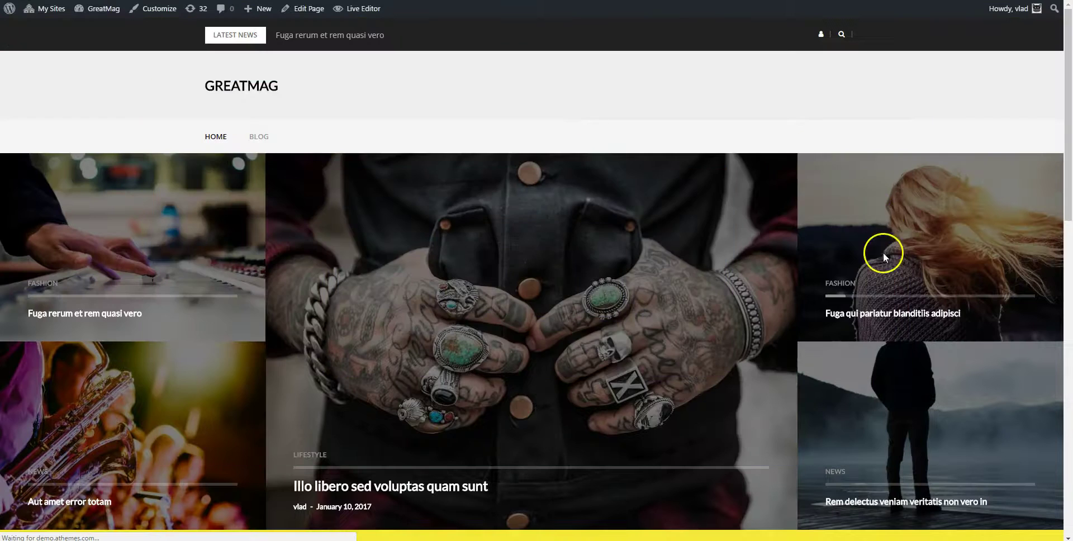
{"action": "scroll", "coordinate": [882, 247], "scroll_direction": "down", "scroll_amount": 12}
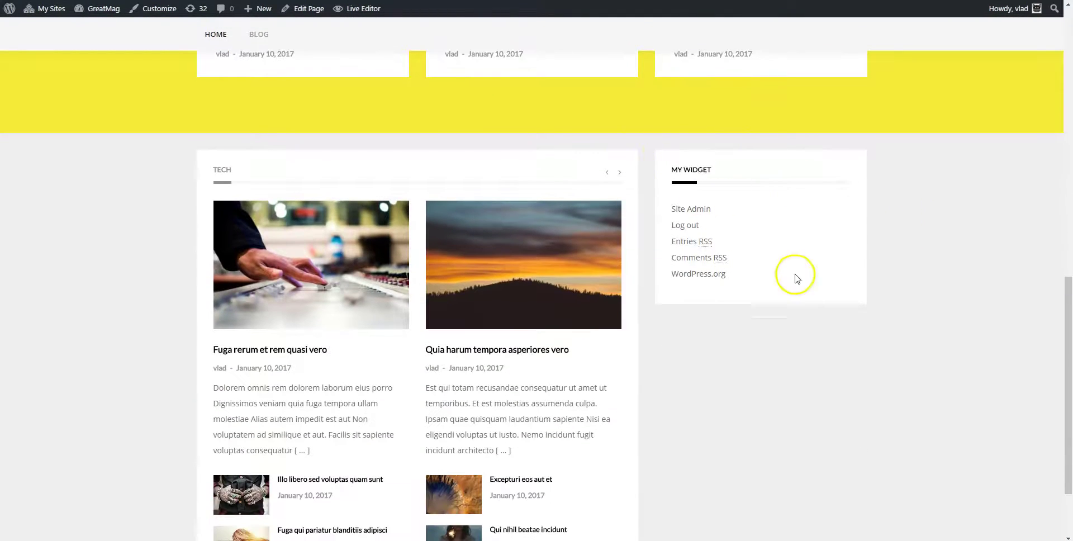
{"action": "scroll", "coordinate": [833, 260], "scroll_direction": "down", "scroll_amount": 2}
{"action": "scroll", "coordinate": [837, 265], "scroll_direction": "up", "scroll_amount": 10}
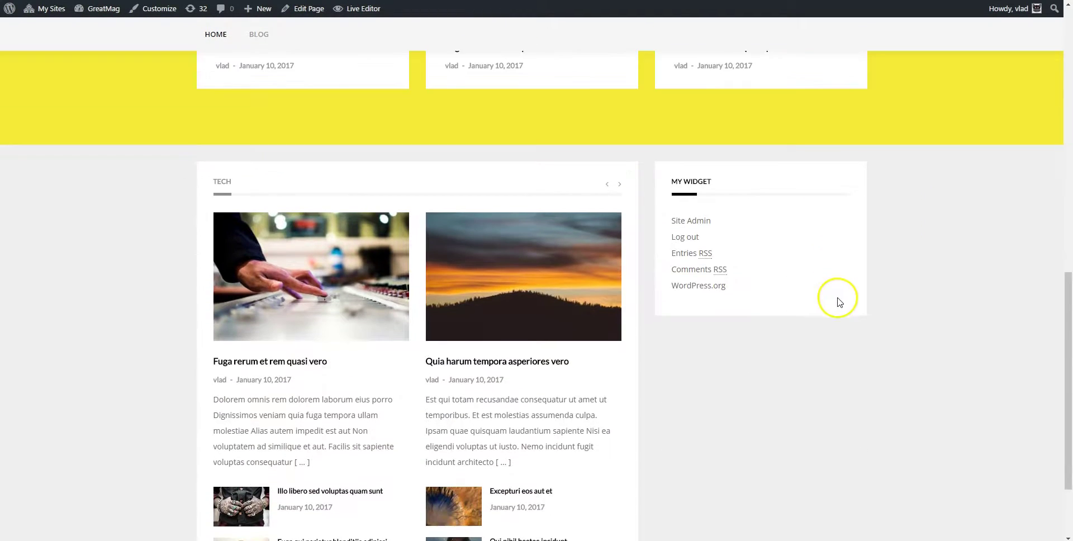
{"action": "scroll", "coordinate": [919, 422], "scroll_direction": "down", "scroll_amount": 3}
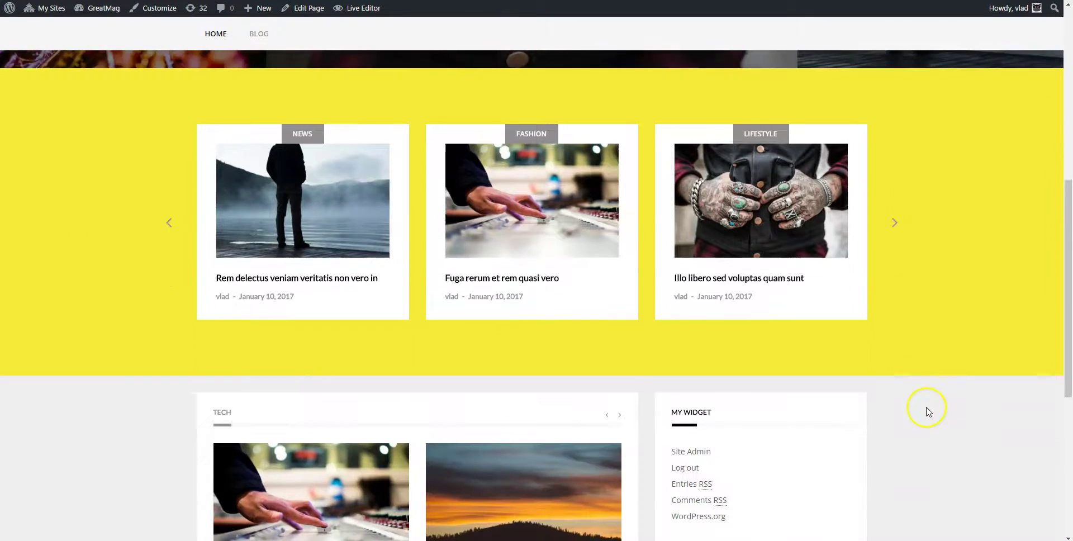
{"action": "scroll", "coordinate": [935, 382], "scroll_direction": "down", "scroll_amount": 4}
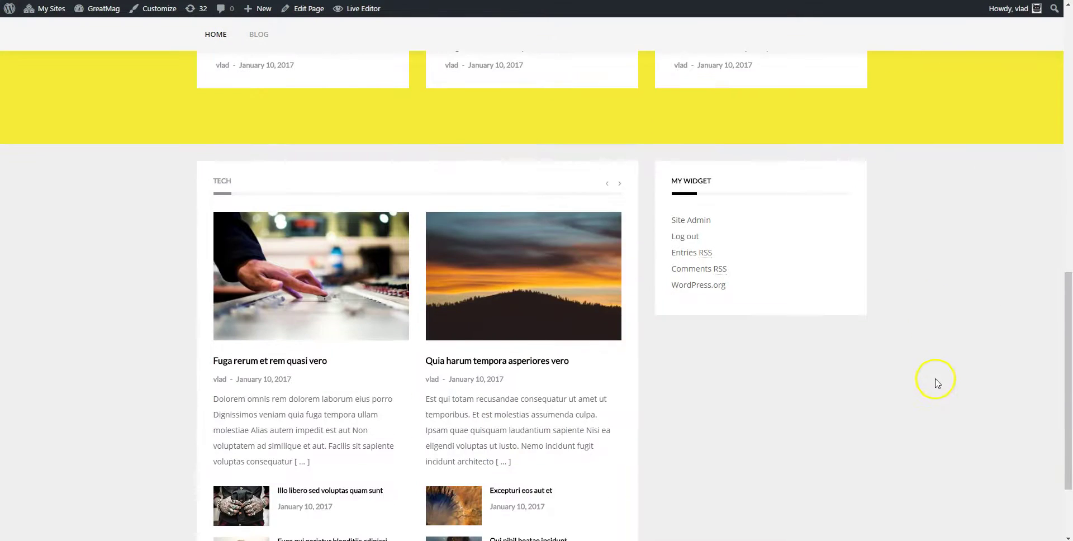
{"action": "scroll", "coordinate": [962, 338], "scroll_direction": "down", "scroll_amount": 2}
{"action": "scroll", "coordinate": [958, 336], "scroll_direction": "up", "scroll_amount": 8}
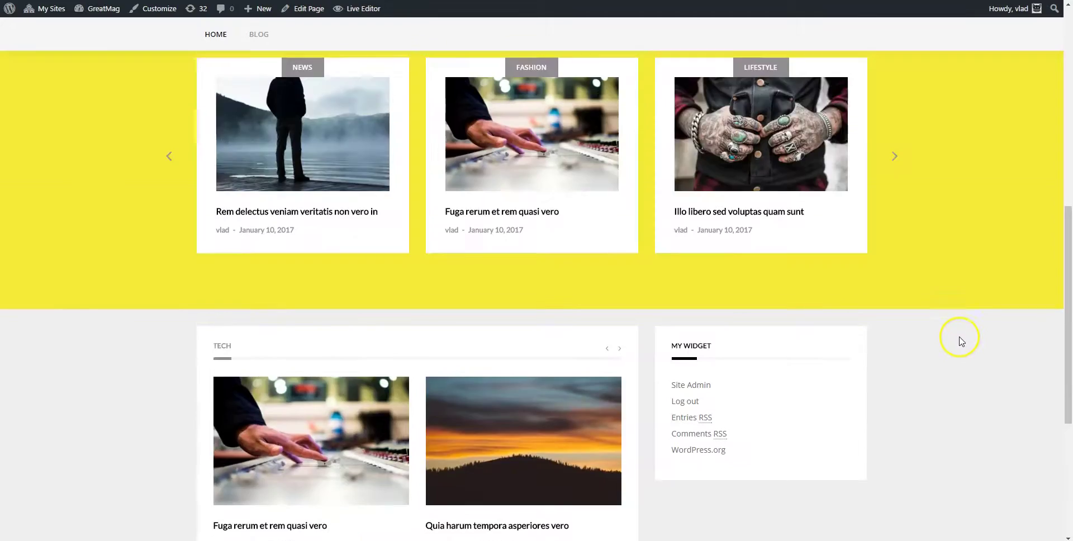
{"action": "scroll", "coordinate": [1006, 414], "scroll_direction": "up", "scroll_amount": 5}
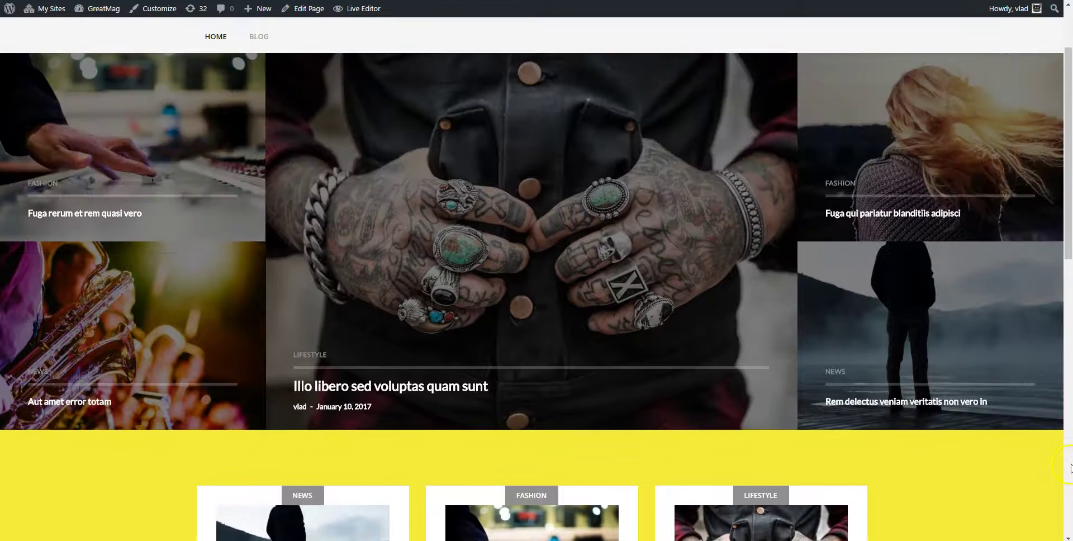
{"action": "scroll", "coordinate": [1068, 470], "scroll_direction": "up", "scroll_amount": 2}
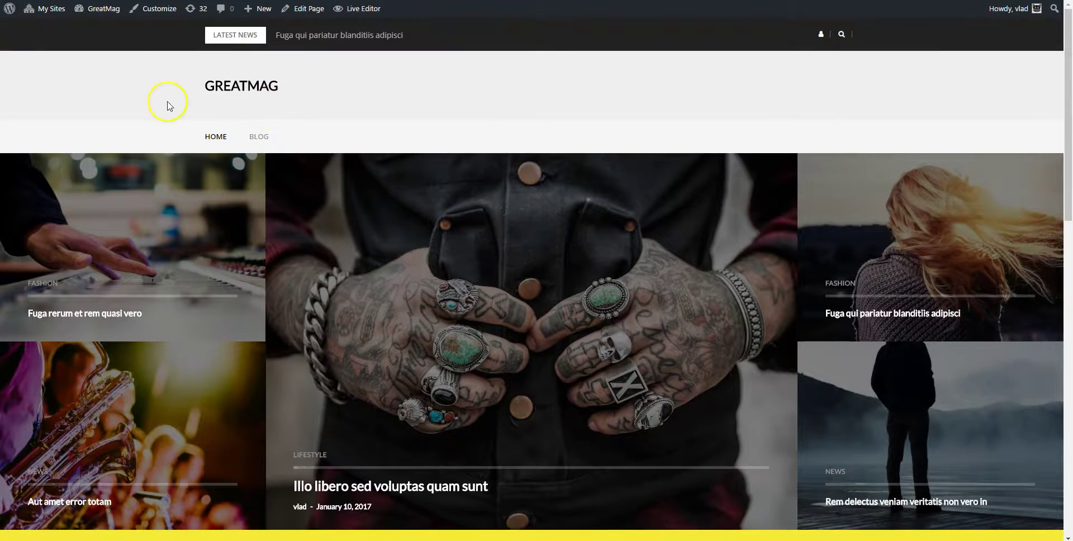
{"action": "scroll", "coordinate": [157, 112], "scroll_direction": "down", "scroll_amount": 1}
{"action": "scroll", "coordinate": [148, 116], "scroll_direction": "up", "scroll_amount": 1}
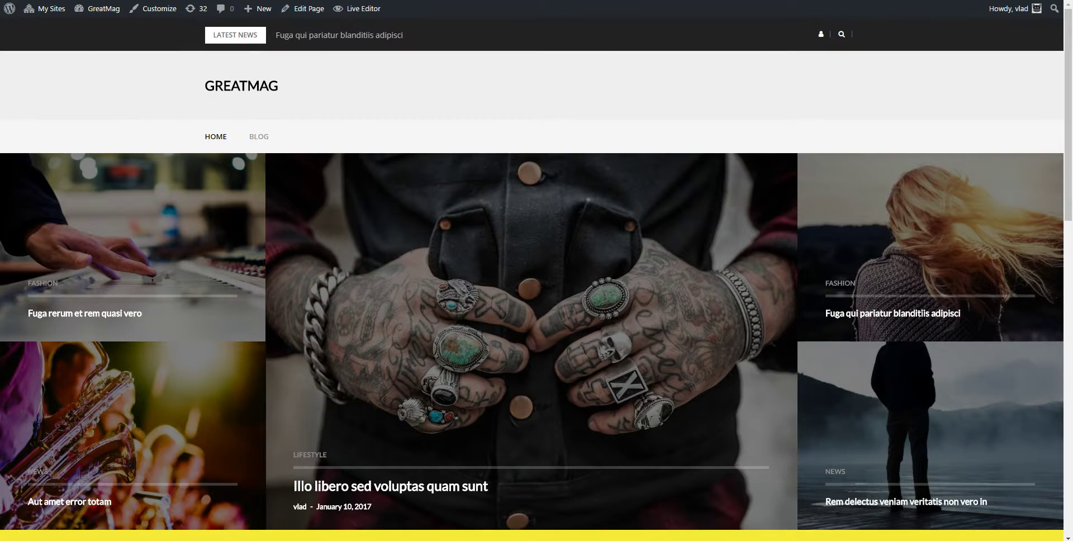